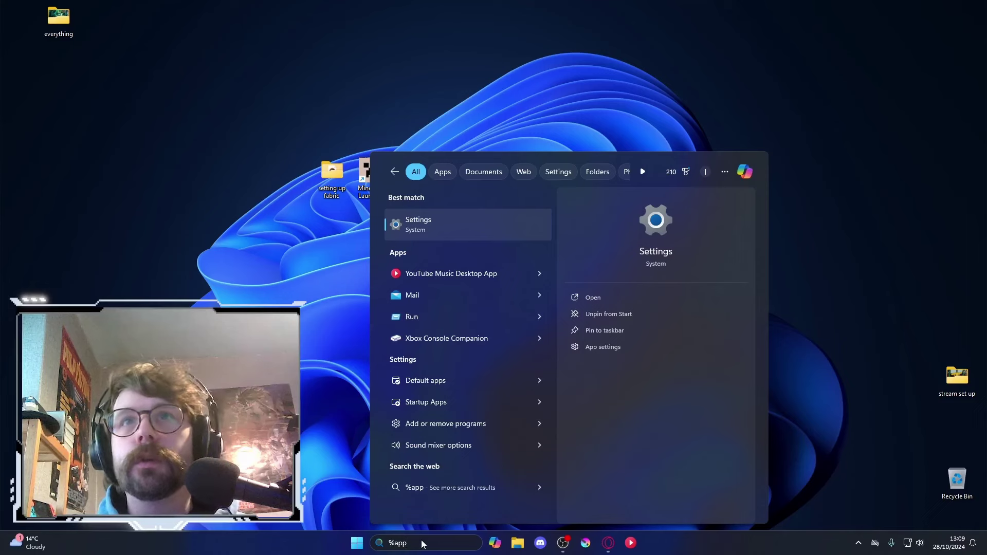
# - Search Windows for %appdata%, open the matching folder, and shift its window away from the desktop icons
pyautogui.write('data%')
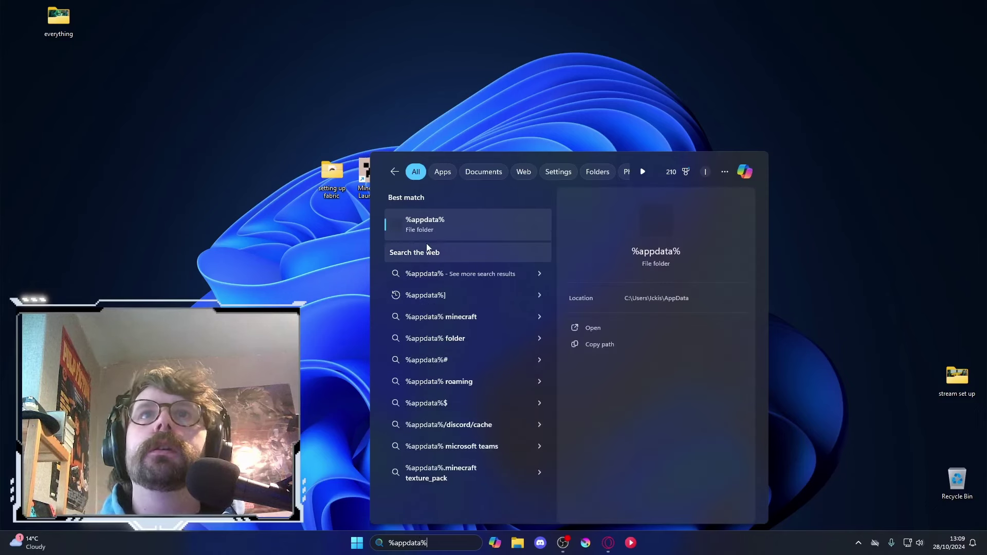
pyautogui.click(429, 227)
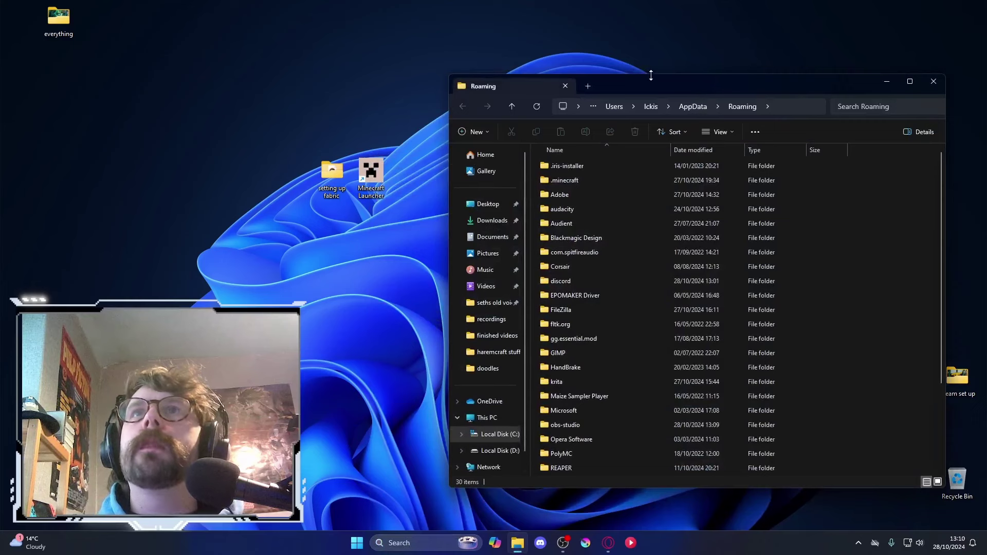
pyautogui.moveTo(655, 81); pyautogui.dragTo(708, 80)
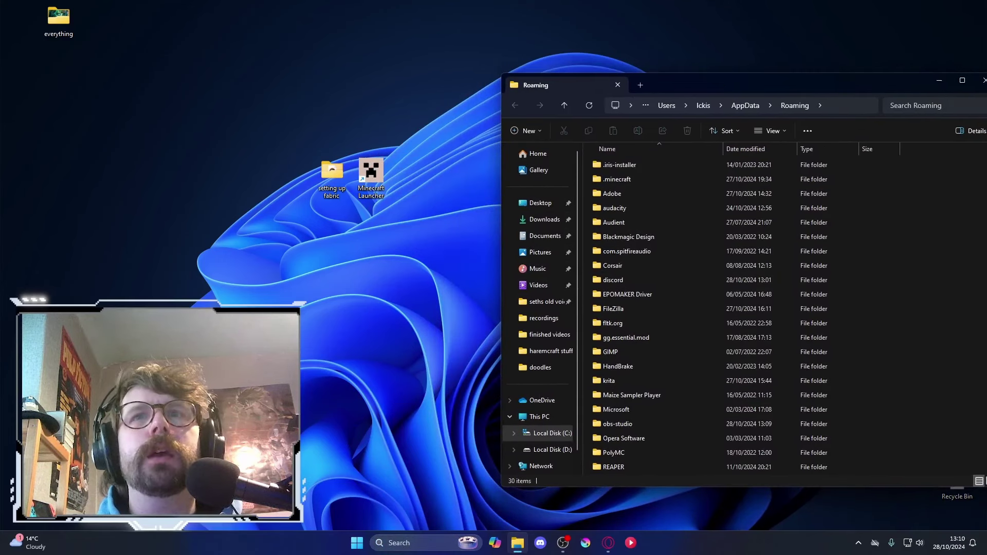
# - Browse to the Users folder on Local Disk (C:) and check the display option for hidden items
pyautogui.click(543, 436)
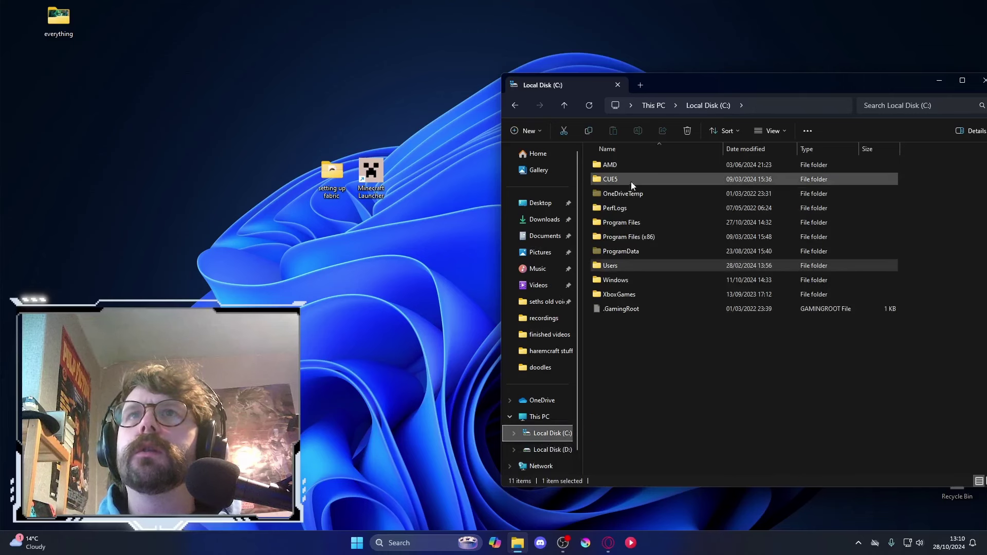
pyautogui.doubleClick(616, 266)
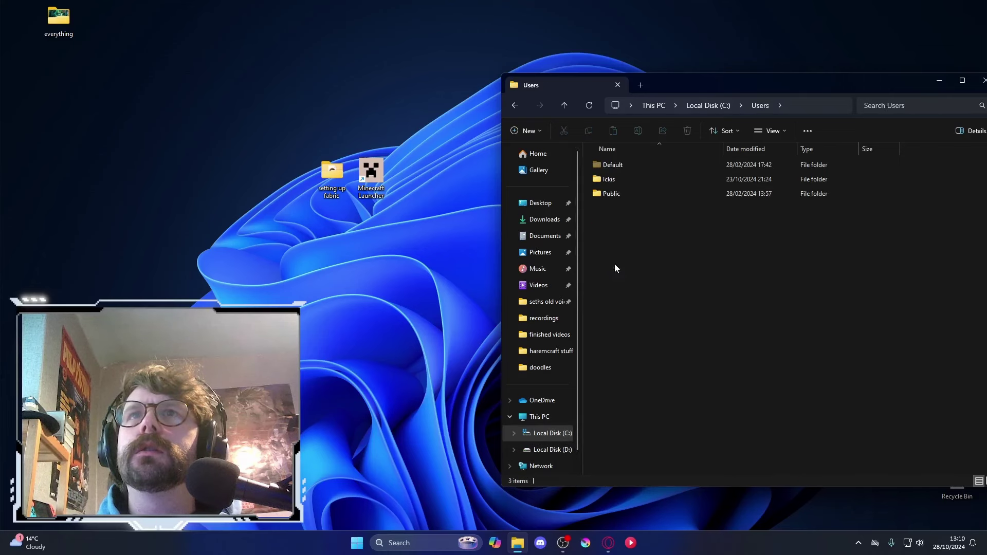
pyautogui.click(779, 132)
pyautogui.moveTo(787, 322)
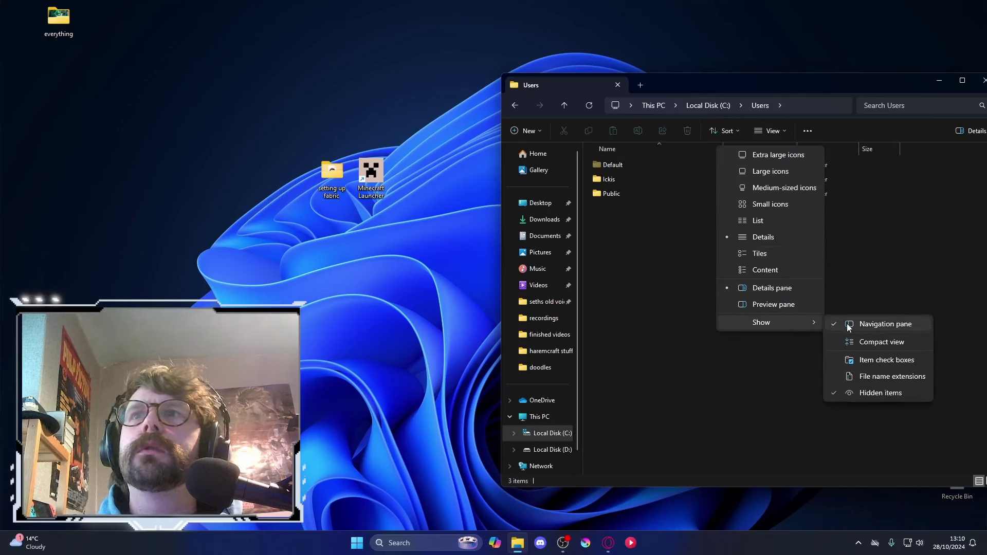
pyautogui.click(718, 349)
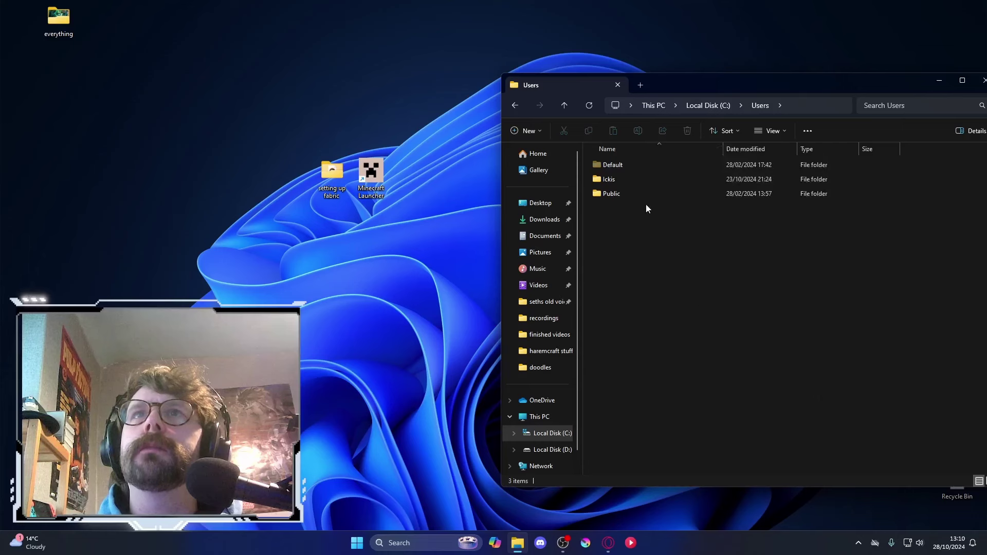
# - Open the Roaming folder inside AppData in the personal user profile folder
pyautogui.doubleClick(648, 179)
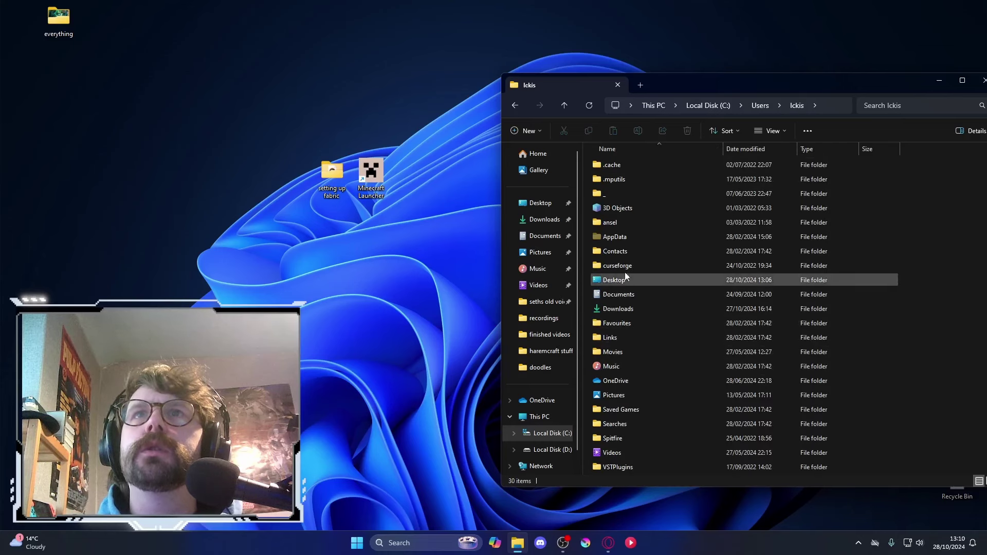
pyautogui.doubleClick(616, 245)
pyautogui.press('r')
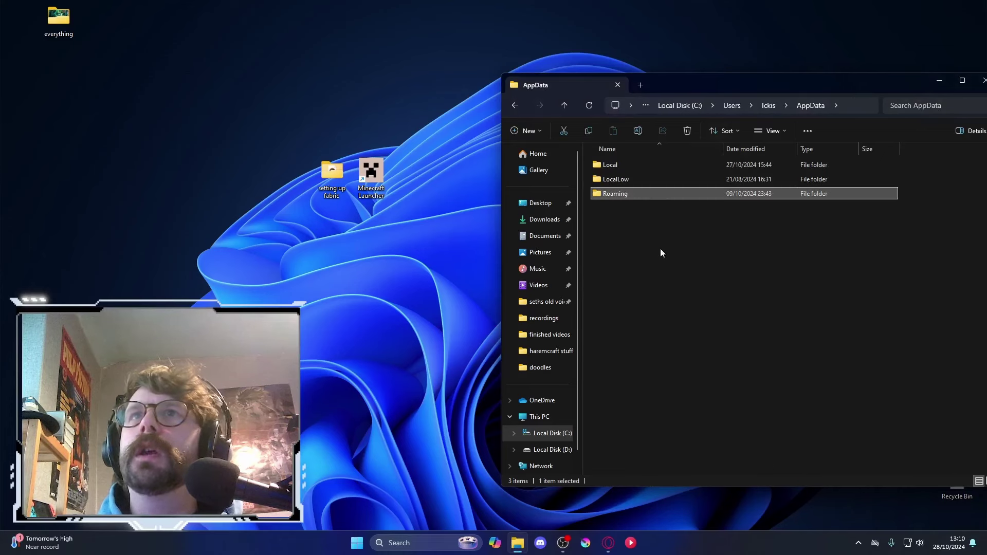
pyautogui.doubleClick(610, 194)
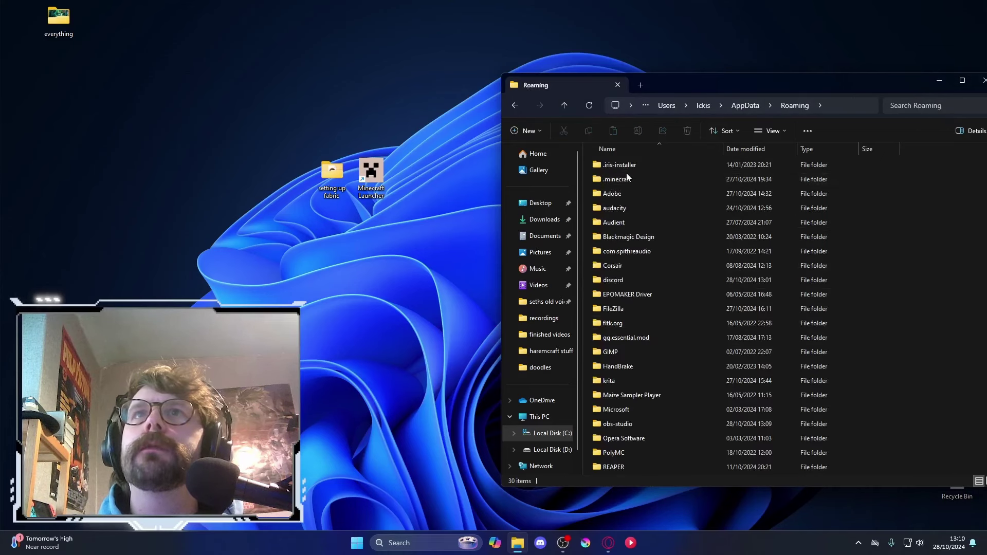
# - Create a desktop shortcut to the .minecraft folder, close the folder window, and place the shortcut beside the Minecraft Launcher icon
pyautogui.click(623, 180)
pyautogui.rightClick(623, 179)
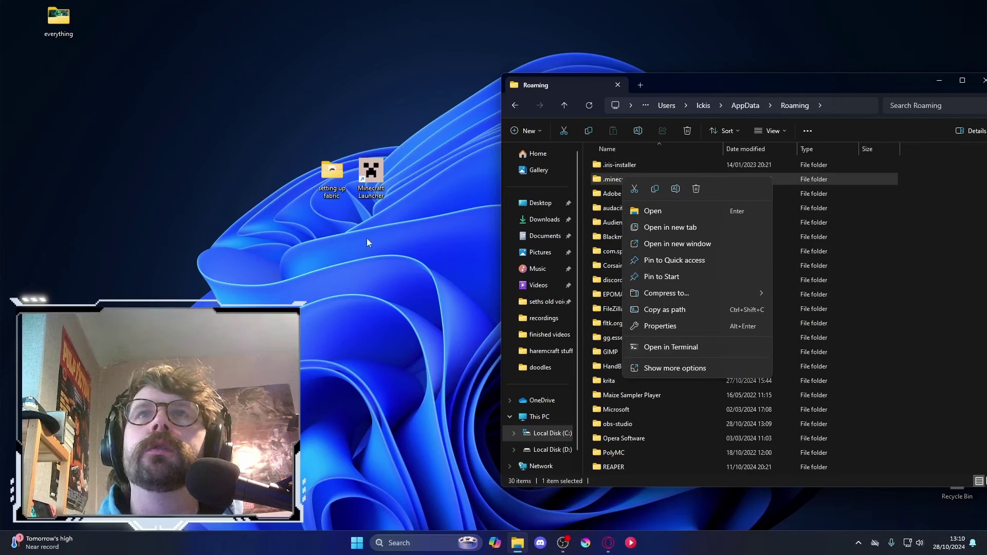
pyautogui.click(676, 365)
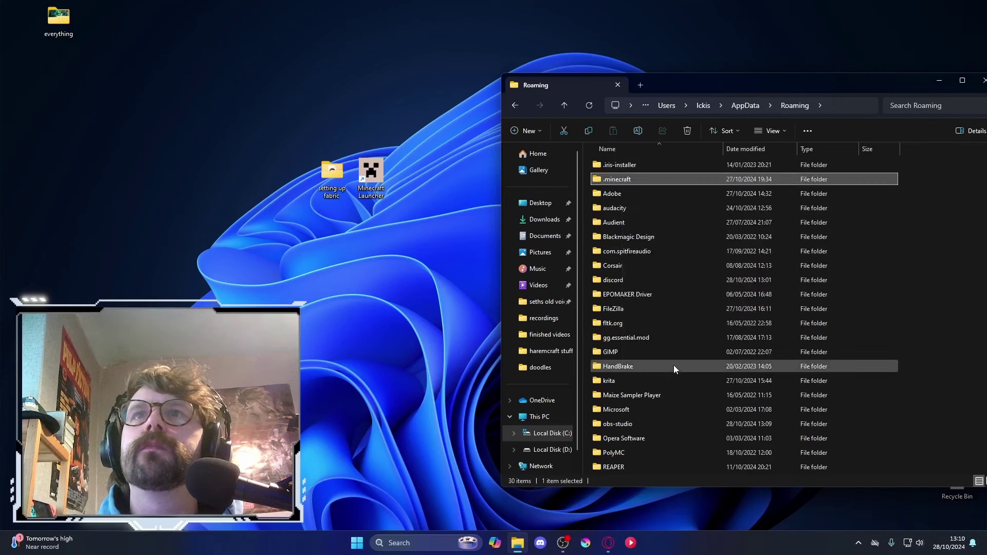
pyautogui.moveTo(700, 363)
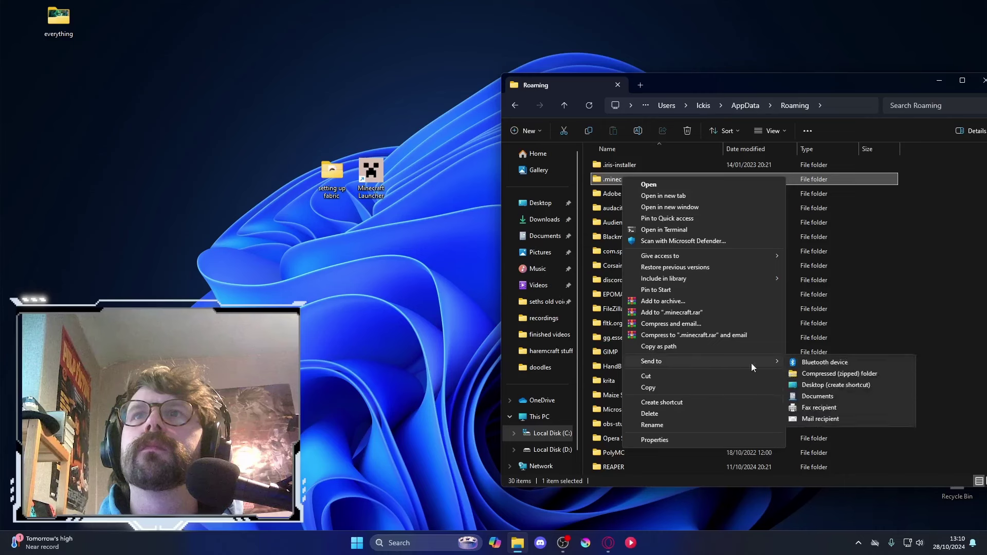
pyautogui.click(833, 387)
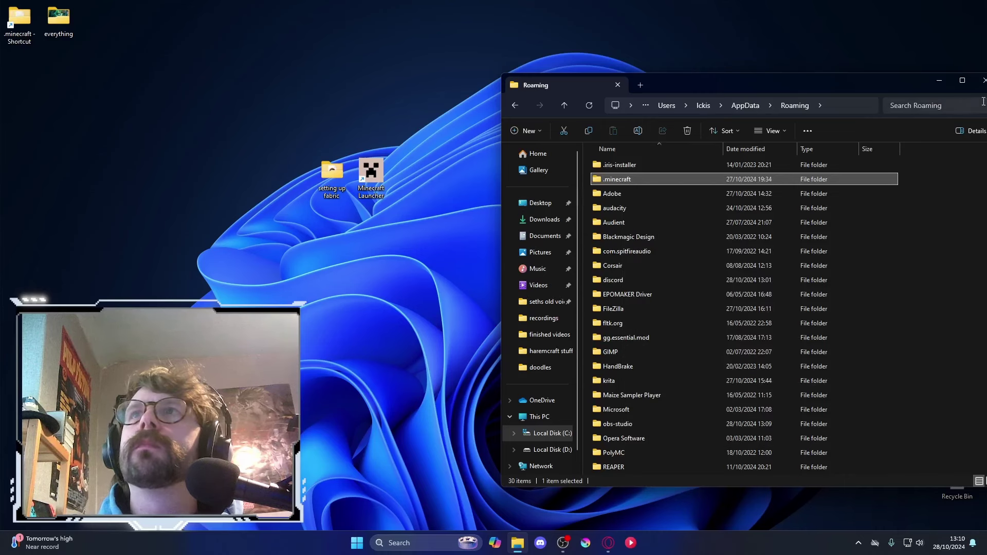
pyautogui.click(983, 83)
pyautogui.moveTo(19, 21); pyautogui.dragTo(412, 175)
# - Open .minecraft from its desktop shortcut, view the mod files in the mods folder, and return to the parent folder
pyautogui.doubleClick(411, 172)
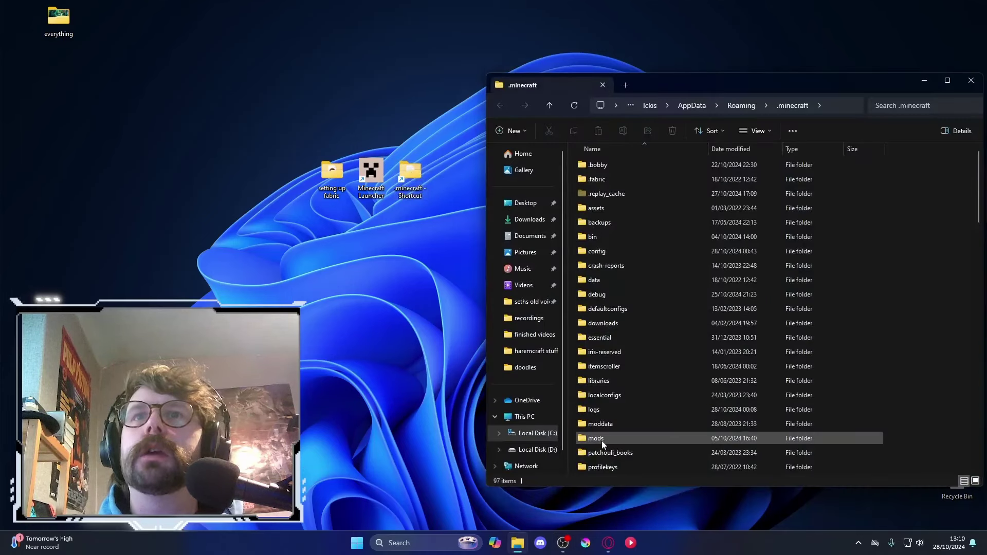
pyautogui.doubleClick(601, 441)
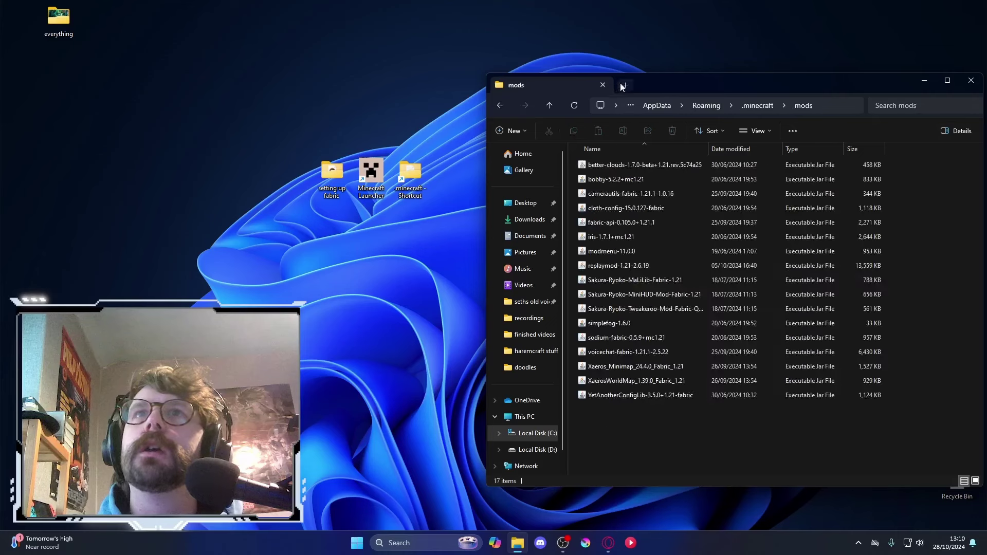
pyautogui.click(550, 104)
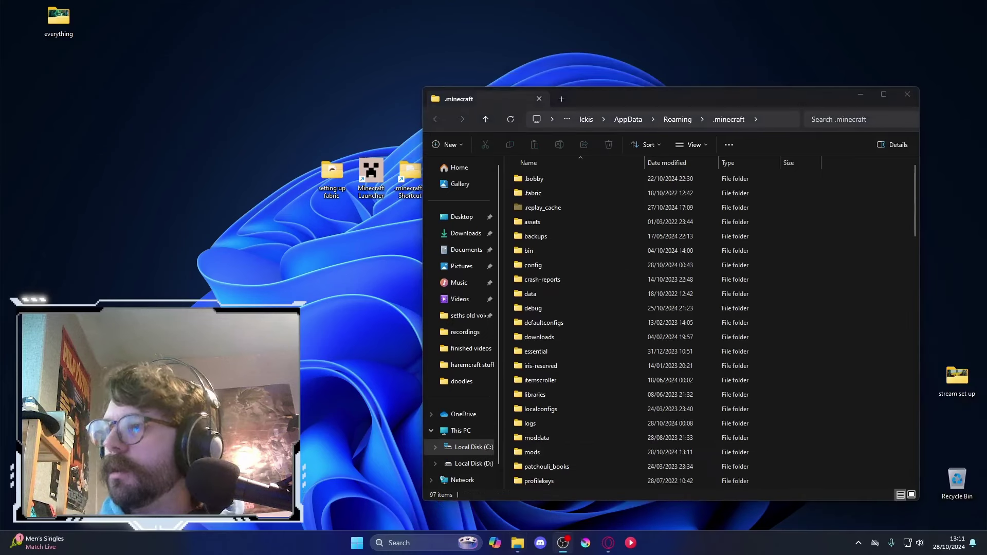
# - Check the contents of the mods folder inside .minecraft again and close the window
pyautogui.click(543, 453)
pyautogui.doubleClick(544, 455)
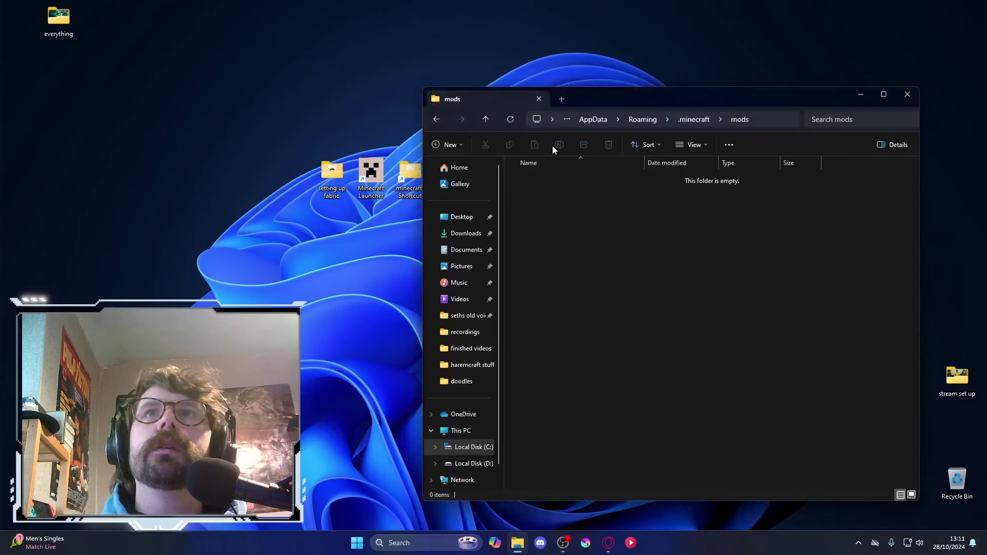
pyautogui.click(906, 98)
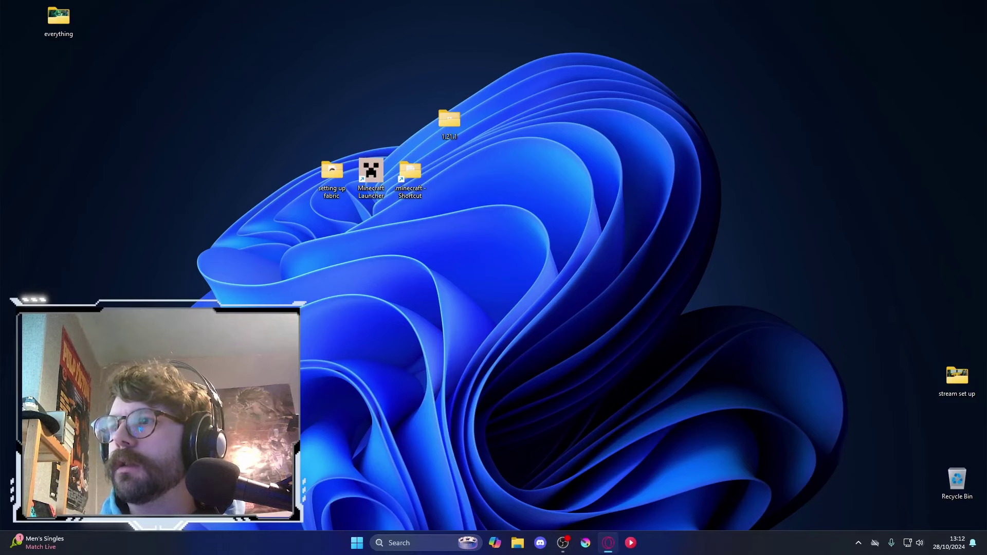
# - Switch to the Opera browser and search the web for "google"
pyautogui.hotkey('alt', 'Tab')
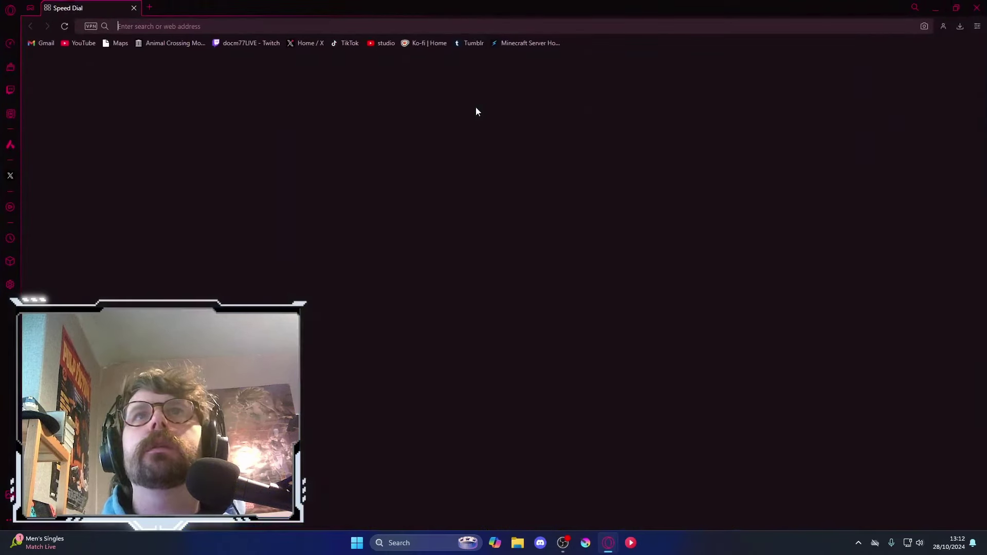
pyautogui.click(411, 27)
pyautogui.write('google')
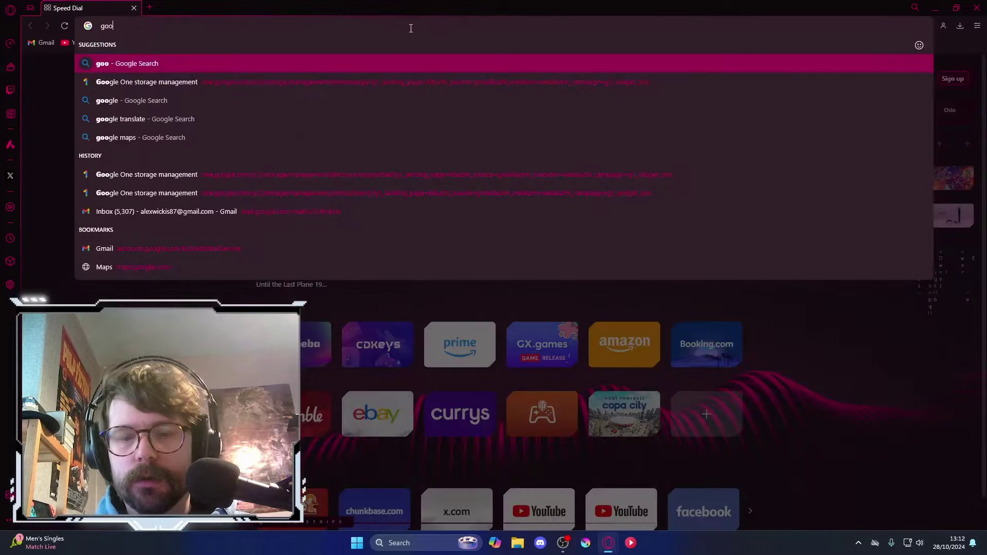
pyautogui.click(109, 62)
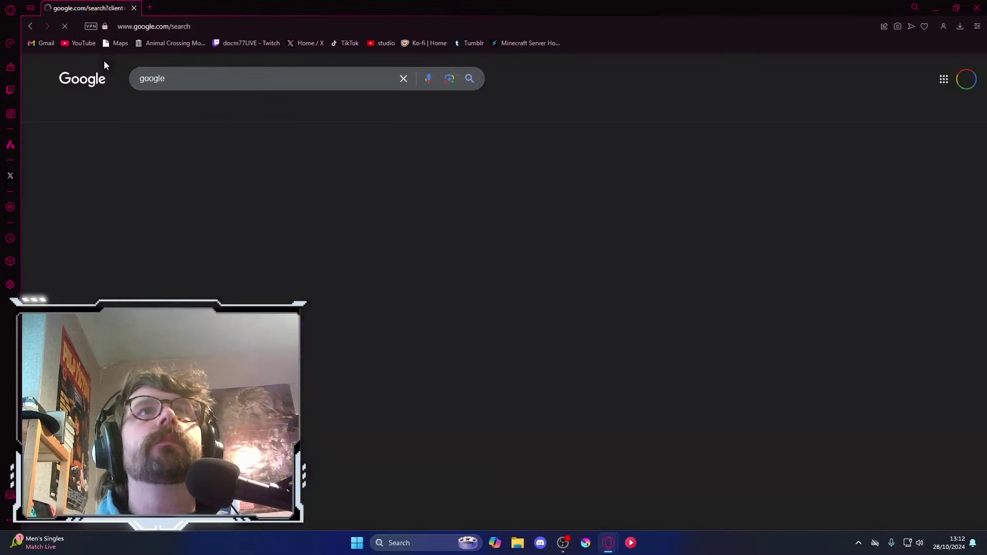
# - Search Google for "faabric 1.21.1" and open the fabricmc.net "Installation for Minecraft Launcher" page
pyautogui.moveTo(167, 79); pyautogui.dragTo(132, 91)
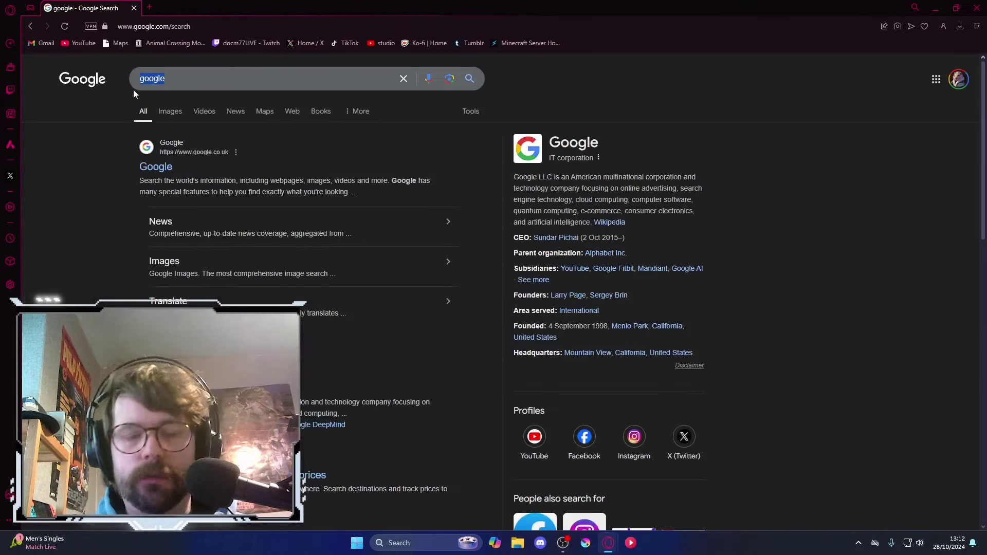
pyautogui.write('faabric')
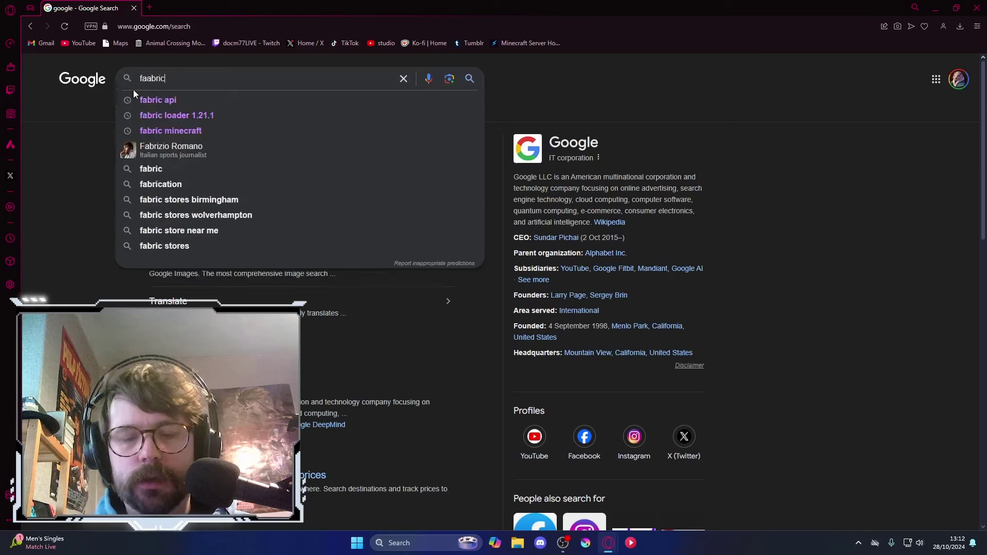
pyautogui.write(' 1.21.1')
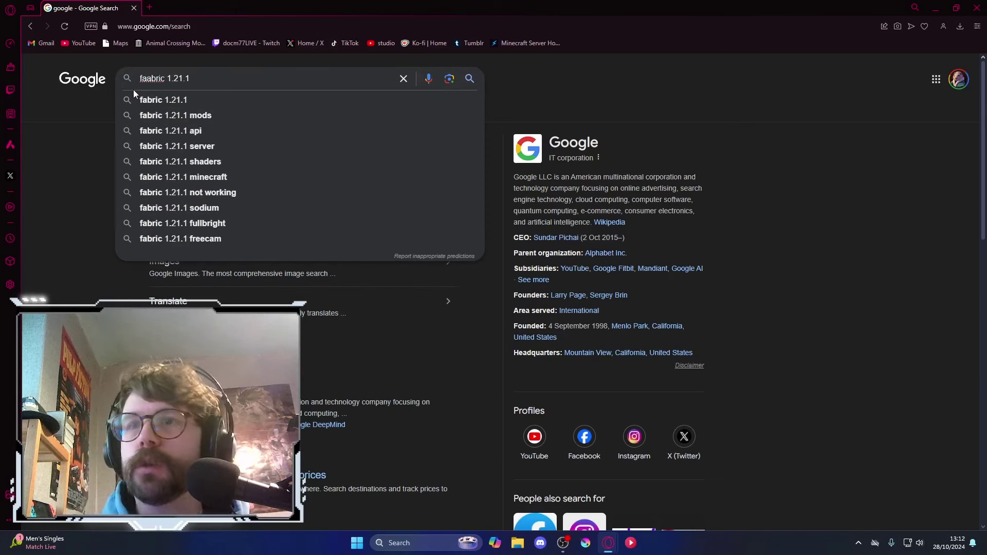
pyautogui.press('Return')
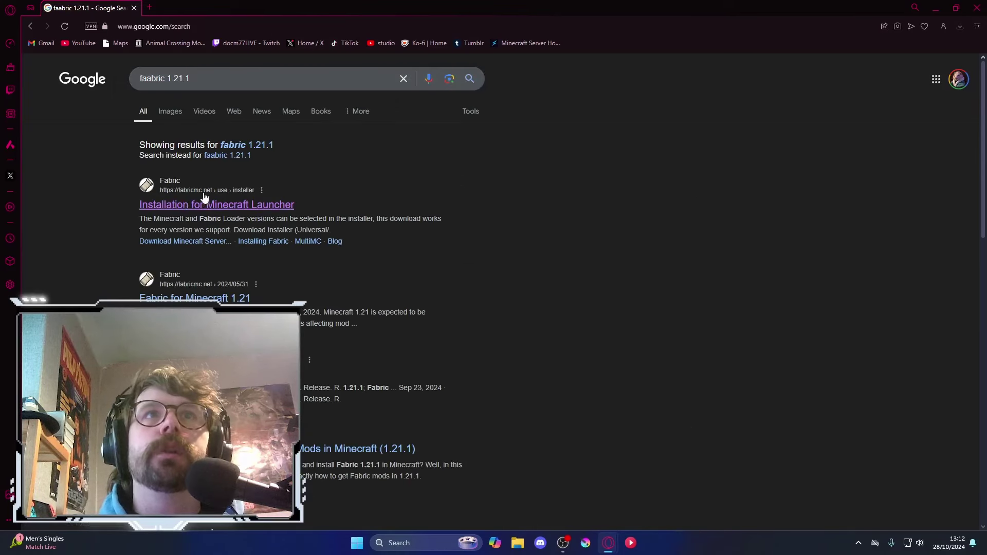
pyautogui.click(256, 204)
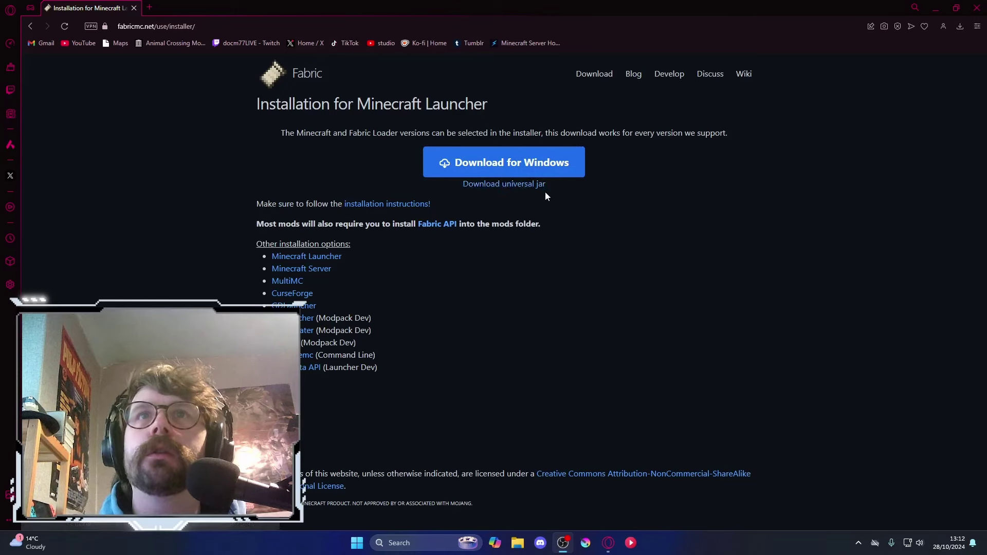
# - Download the Fabric installer for Windows as fabric-installer-1.0.1 into the "setting up fabric" desktop folder and close the browser
pyautogui.click(524, 162)
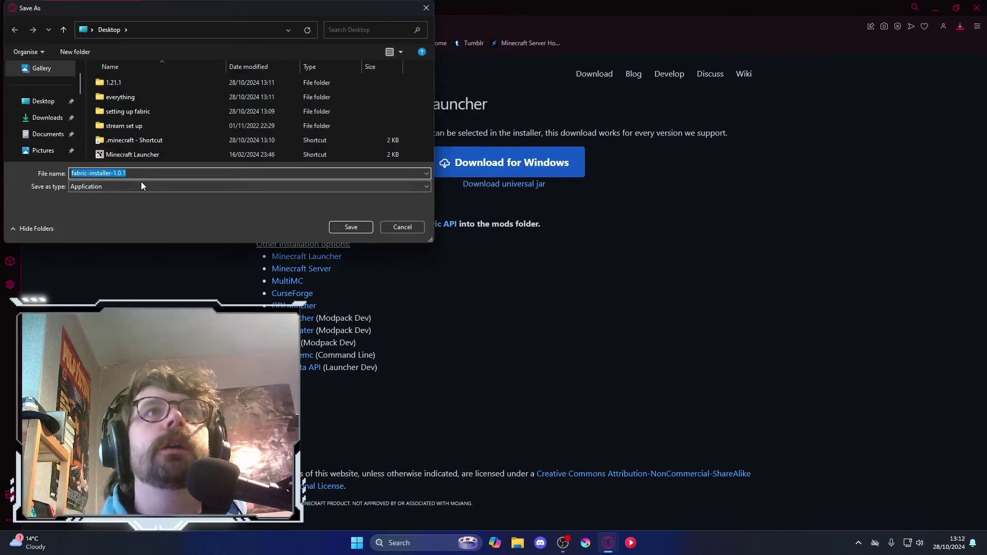
pyautogui.click(42, 122)
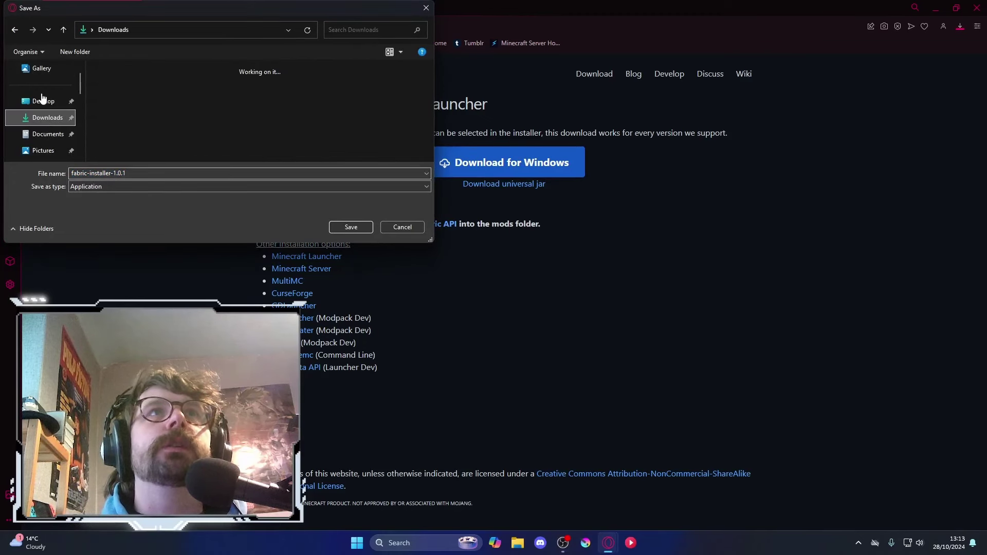
pyautogui.click(41, 101)
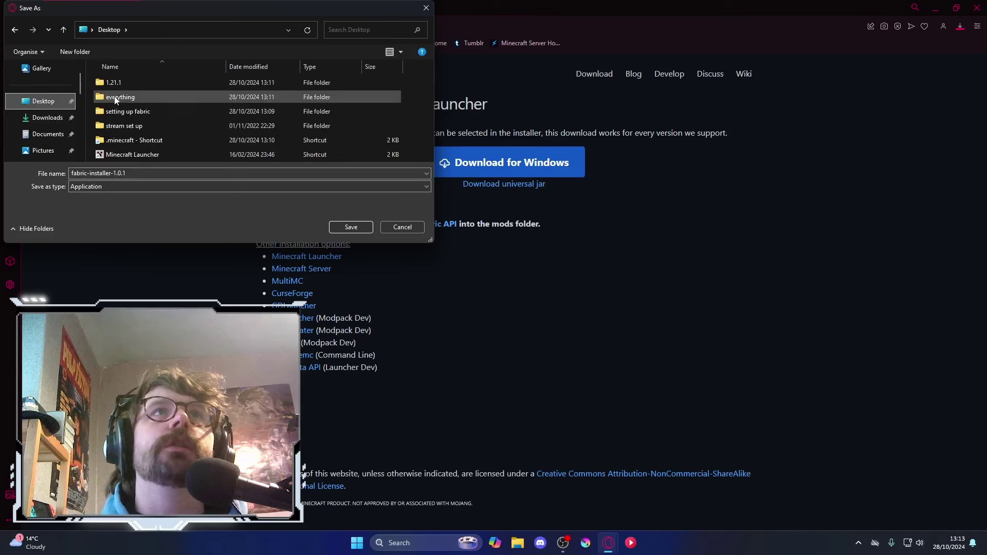
pyautogui.doubleClick(108, 84)
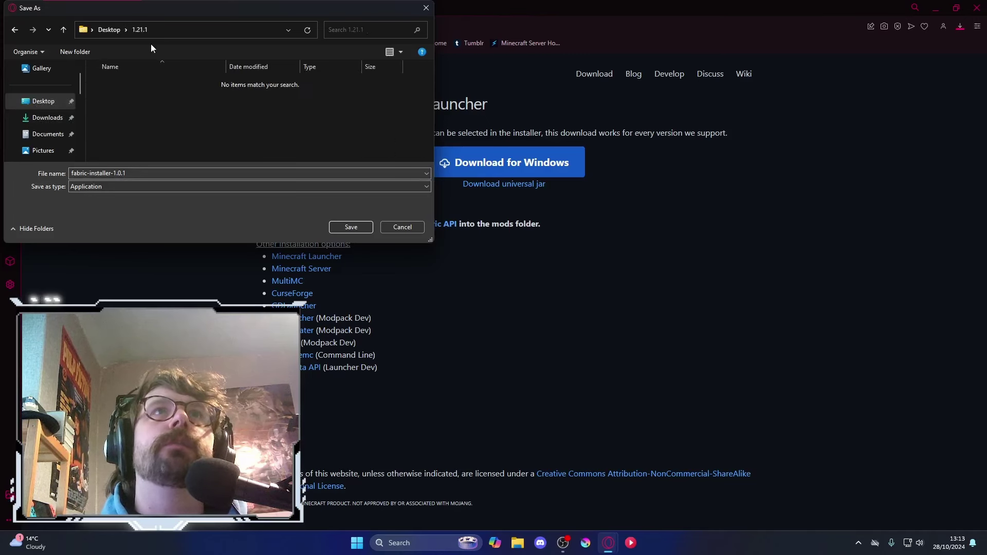
pyautogui.click(46, 102)
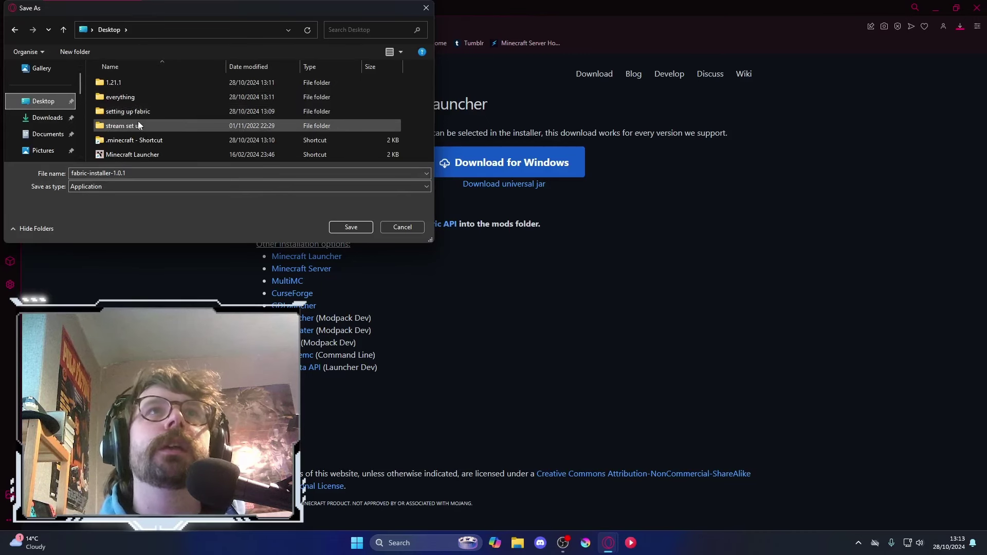
pyautogui.doubleClick(209, 114)
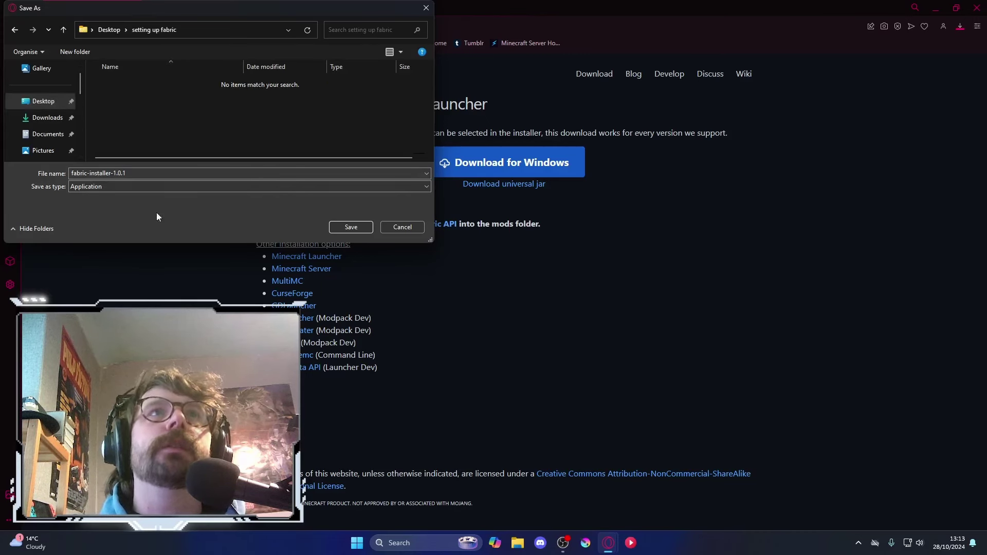
pyautogui.click(333, 228)
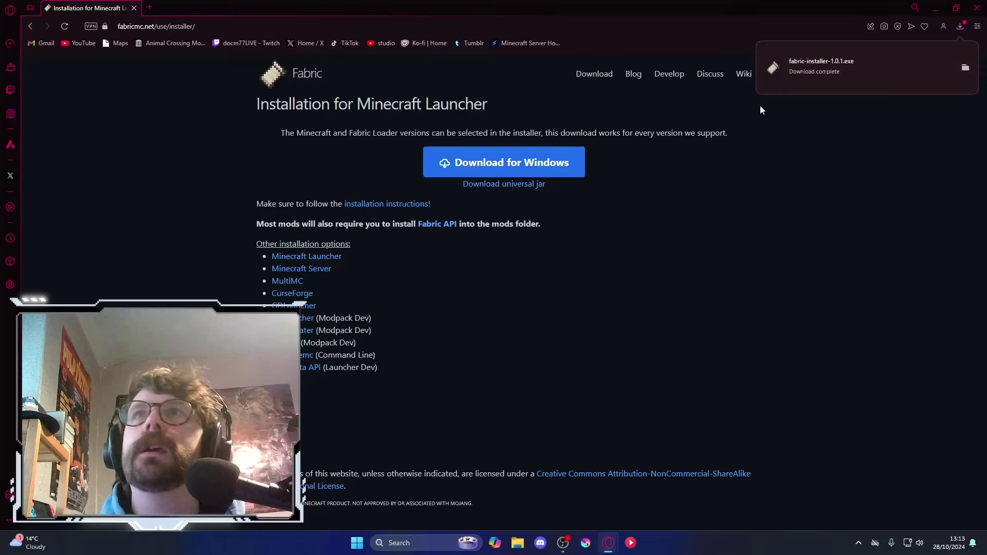
pyautogui.click(976, 8)
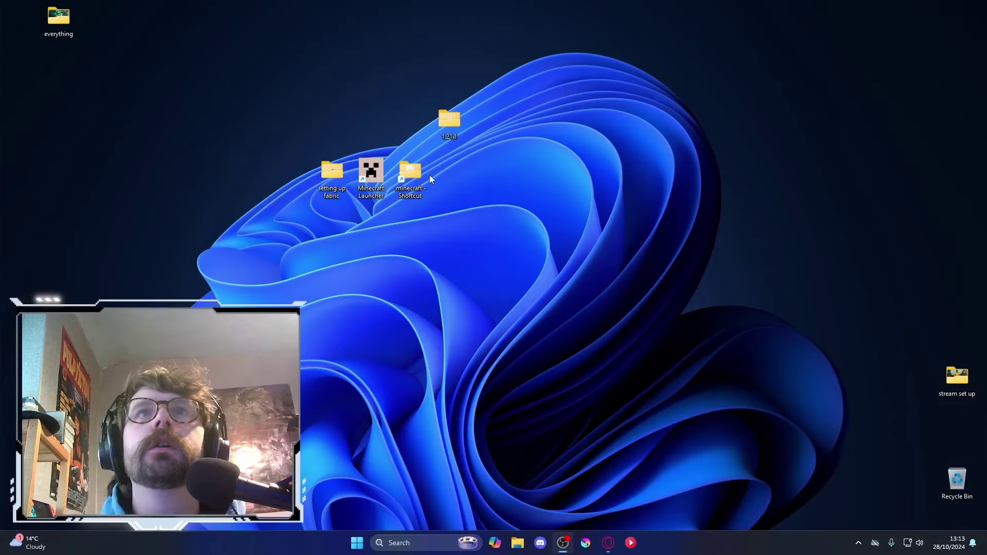
# - Run fabric-installer-1.0.1 from the "setting up fabric" folder, set the Minecraft version to 1.21.1, and close the installer and folder
pyautogui.doubleClick(329, 173)
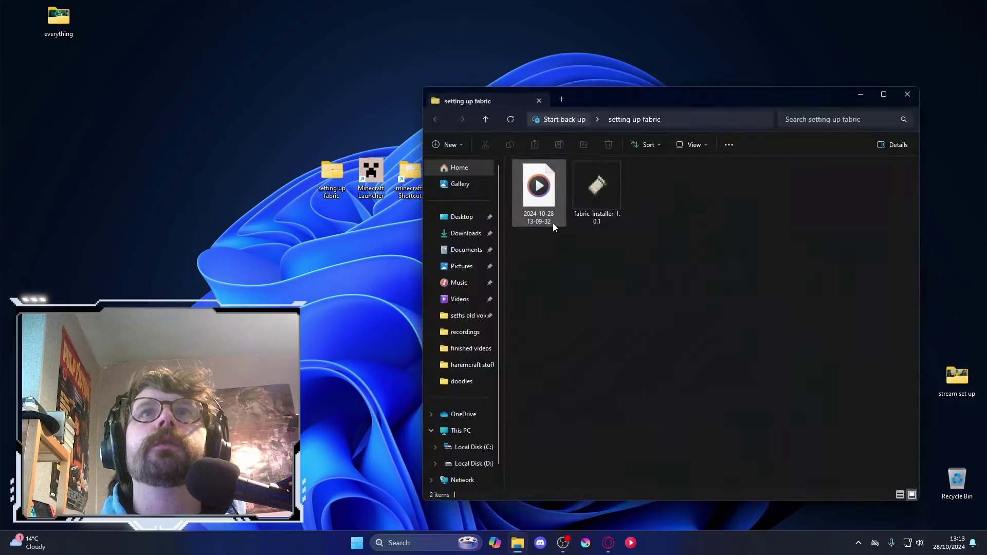
pyautogui.doubleClick(597, 198)
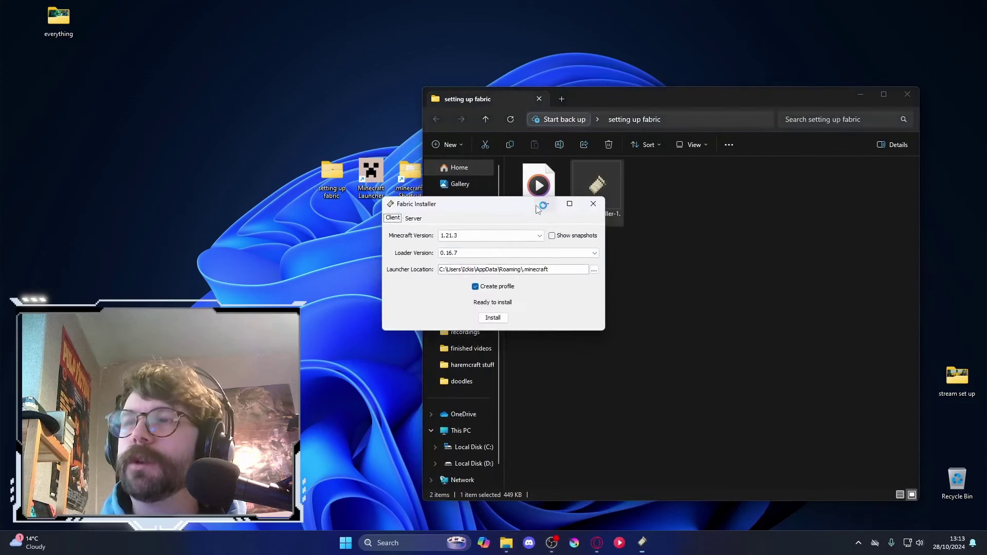
pyautogui.click(539, 235)
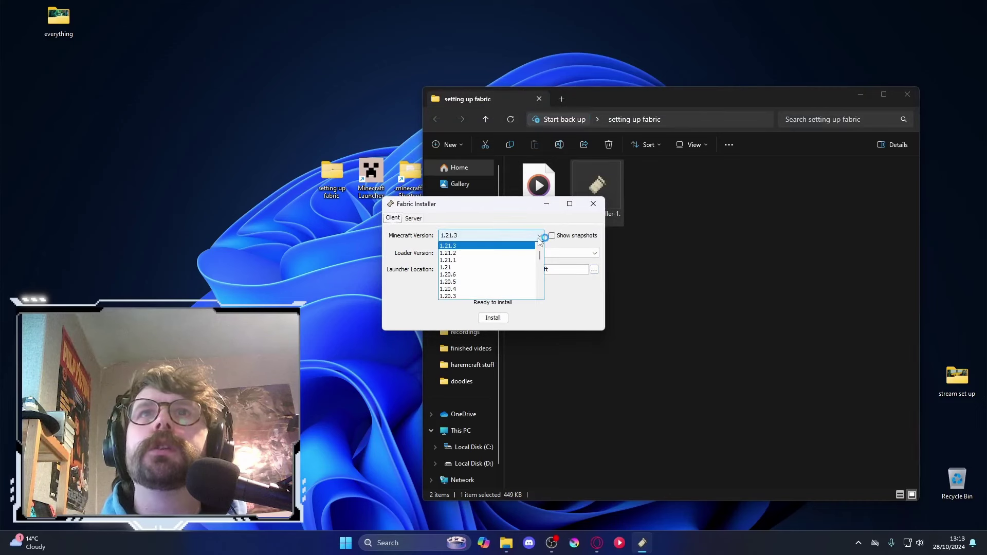
pyautogui.click(465, 261)
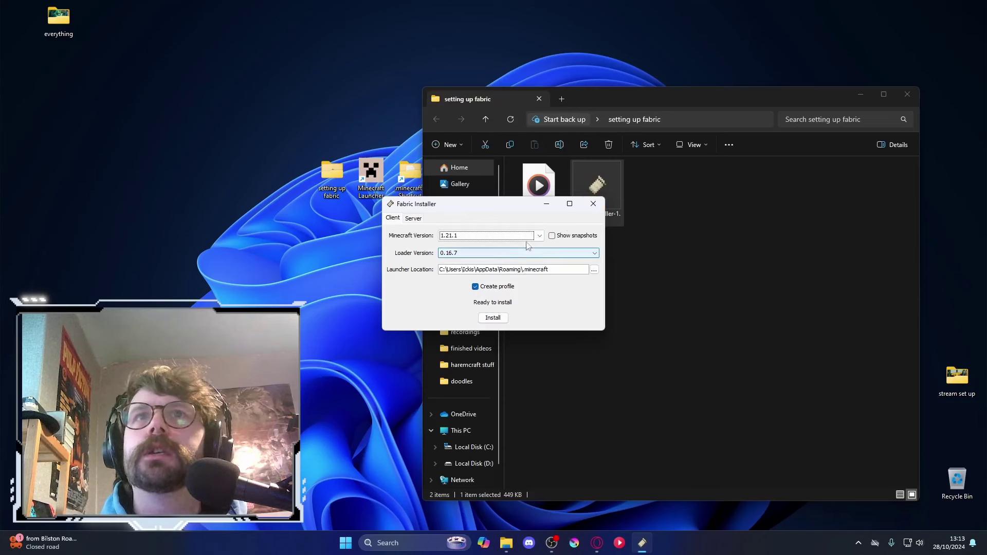
pyautogui.click(593, 204)
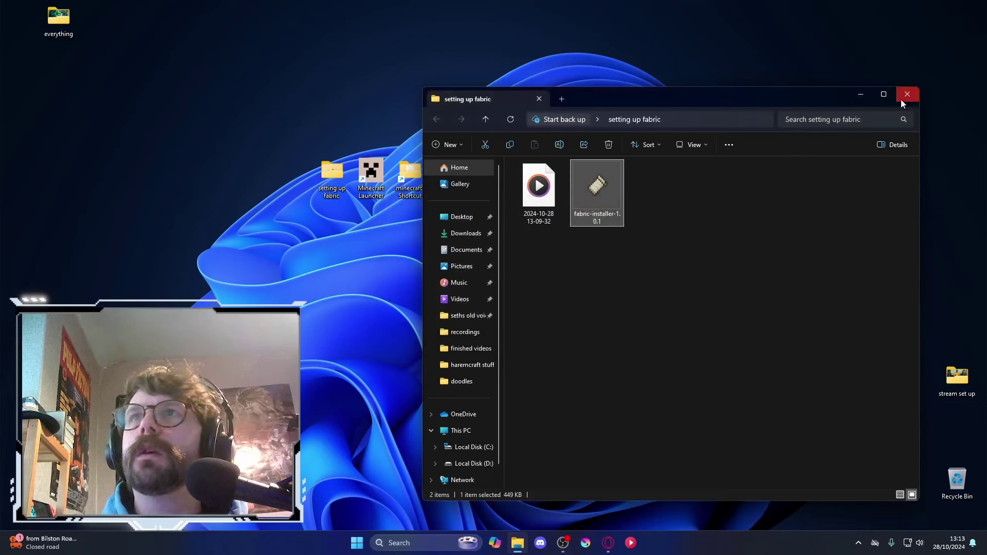
pyautogui.click(901, 100)
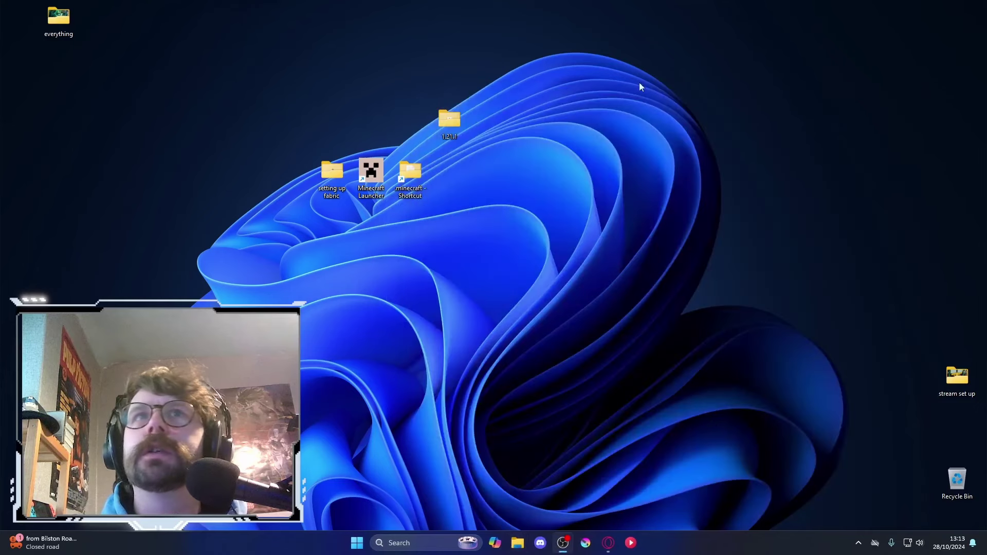
# - Open the Minecraft Launcher and check the Java Edition installation list for fabric-loader-1.21.1
pyautogui.doubleClick(376, 178)
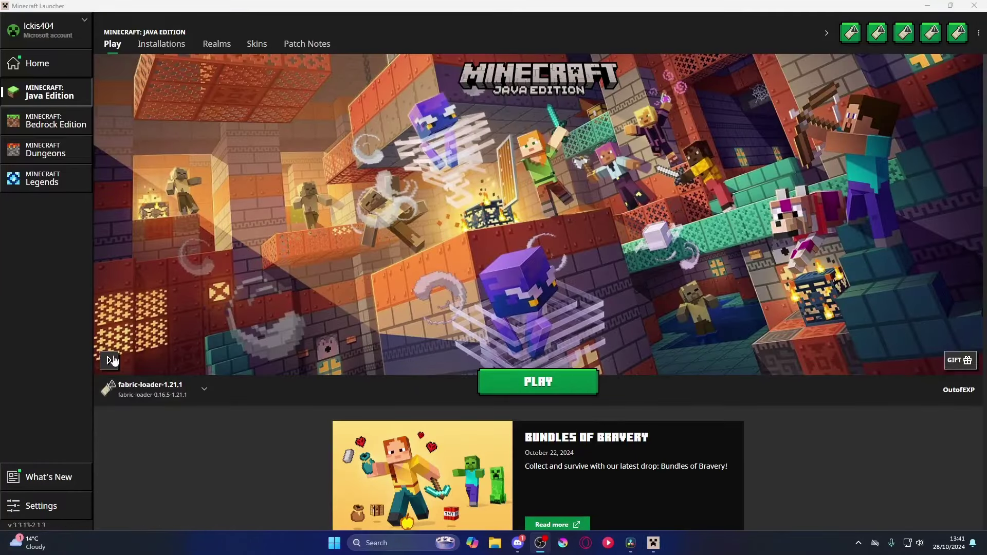
pyautogui.click(205, 391)
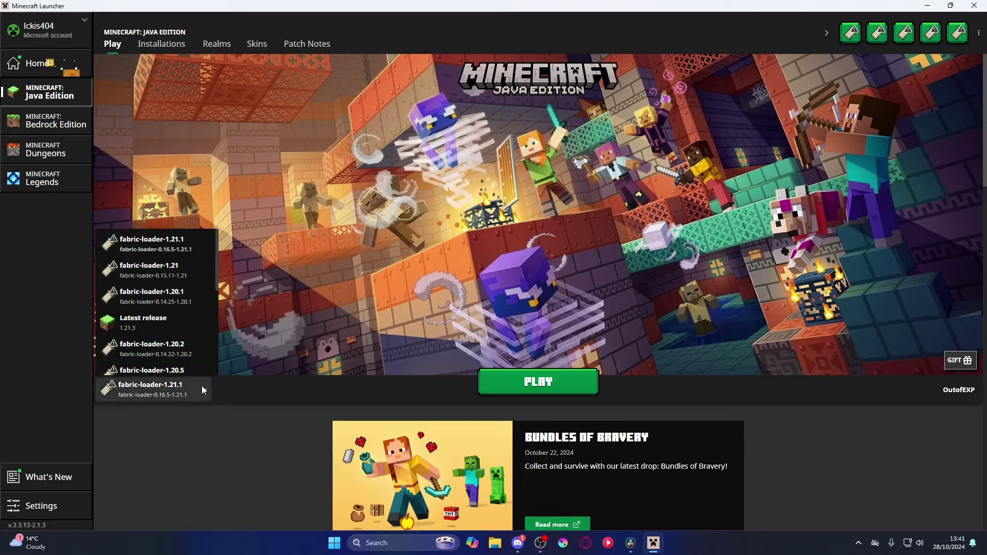
pyautogui.click(204, 391)
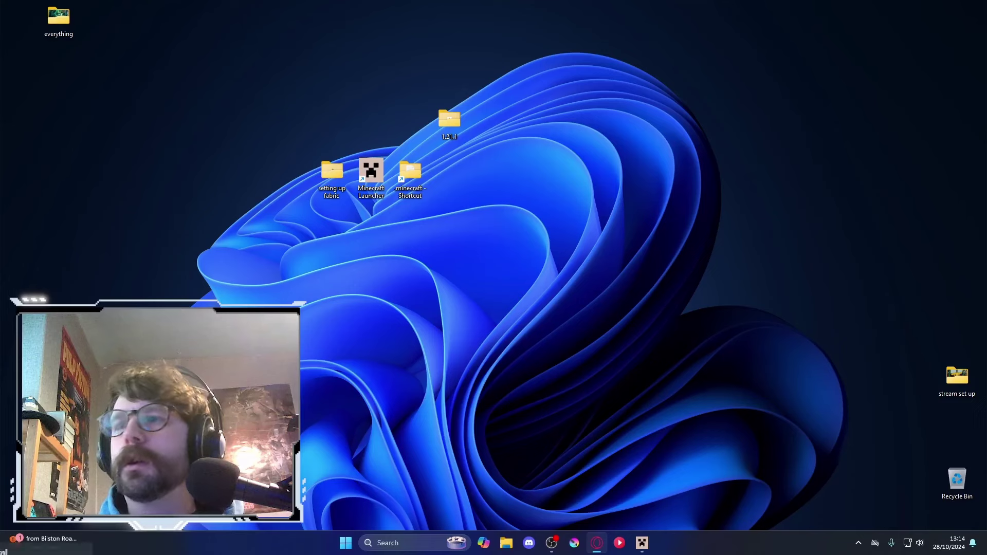
# - Switch to the Opera browser and download fabric-api-0.107.0+1.21.1 from the linked CurseForge project into the "setting up fabric" folder
pyautogui.hotkey('alt', 'Tab')
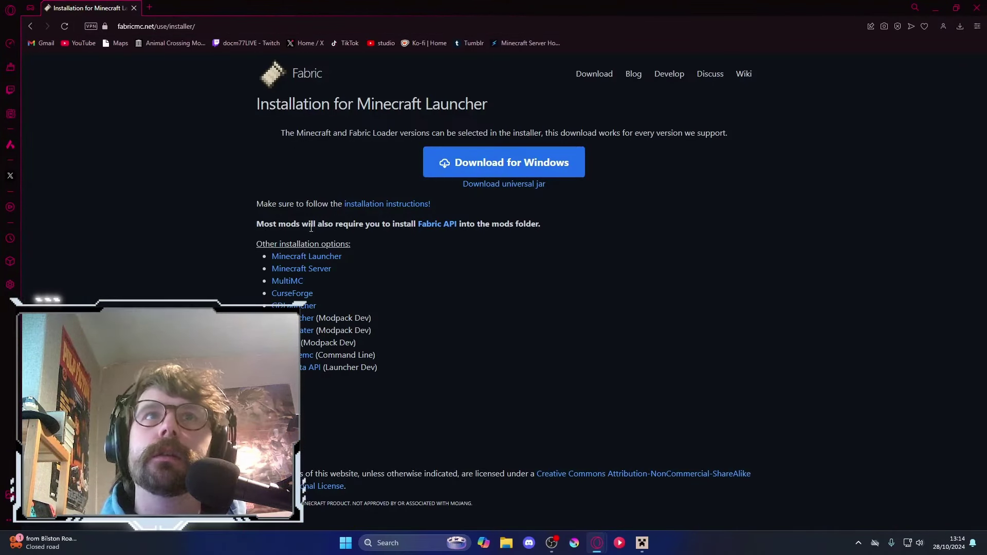
pyautogui.click(433, 226)
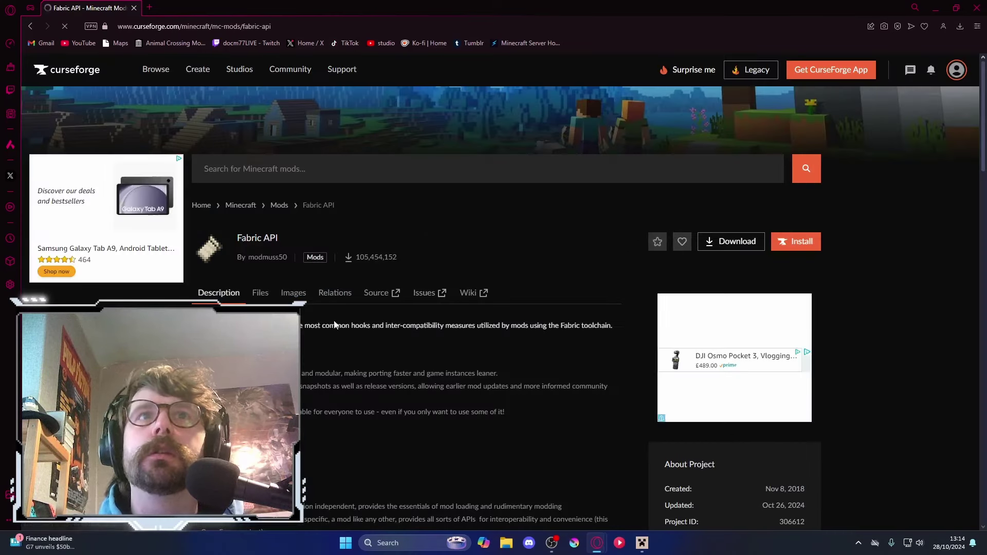
pyautogui.click(260, 294)
pyautogui.scroll(-3, 391, 181)
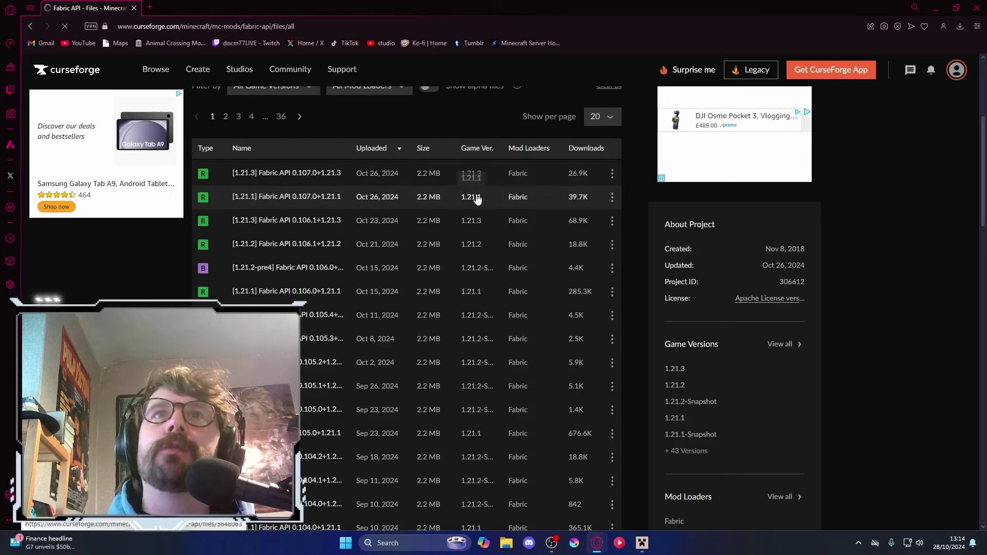
pyautogui.click(275, 201)
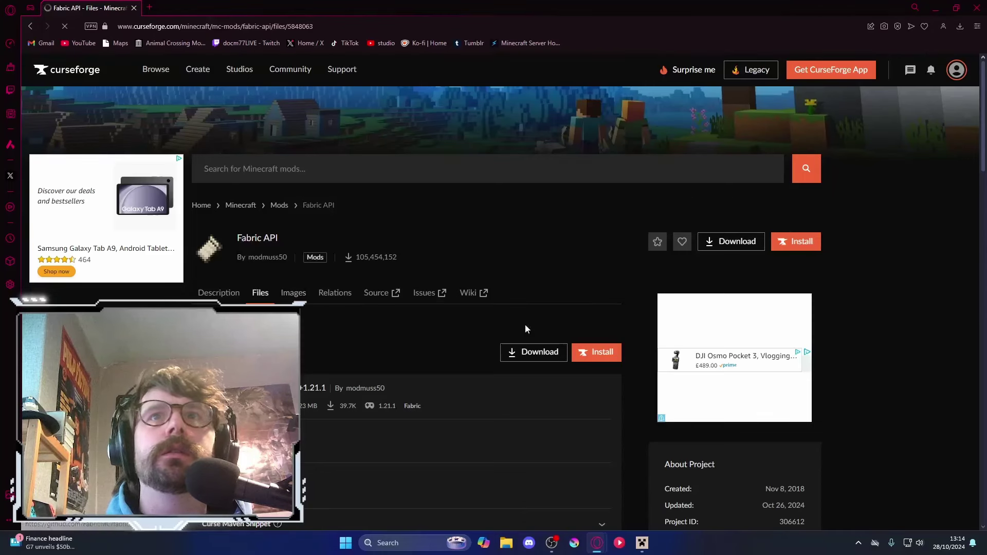
pyautogui.click(551, 353)
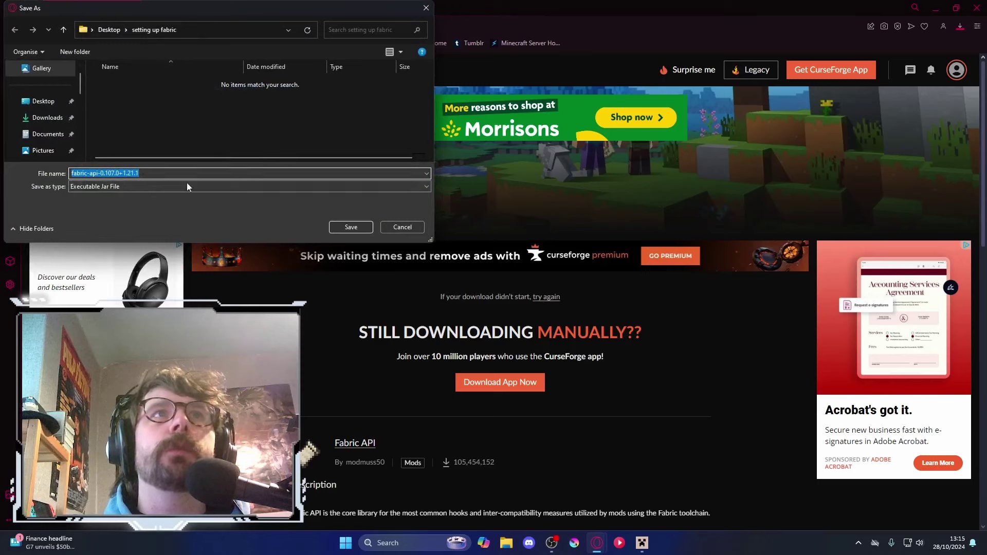
pyautogui.click(351, 228)
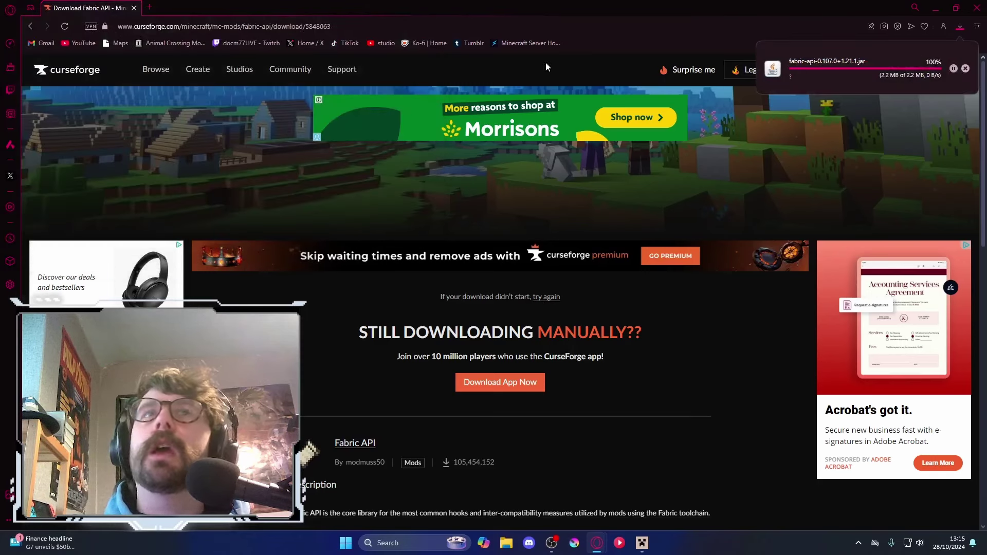
# - Switch to the Minecraft Launcher, start the game with Fabric 1.21.1 as far as the title screen, and close it
pyautogui.click(935, 7)
pyautogui.click(642, 543)
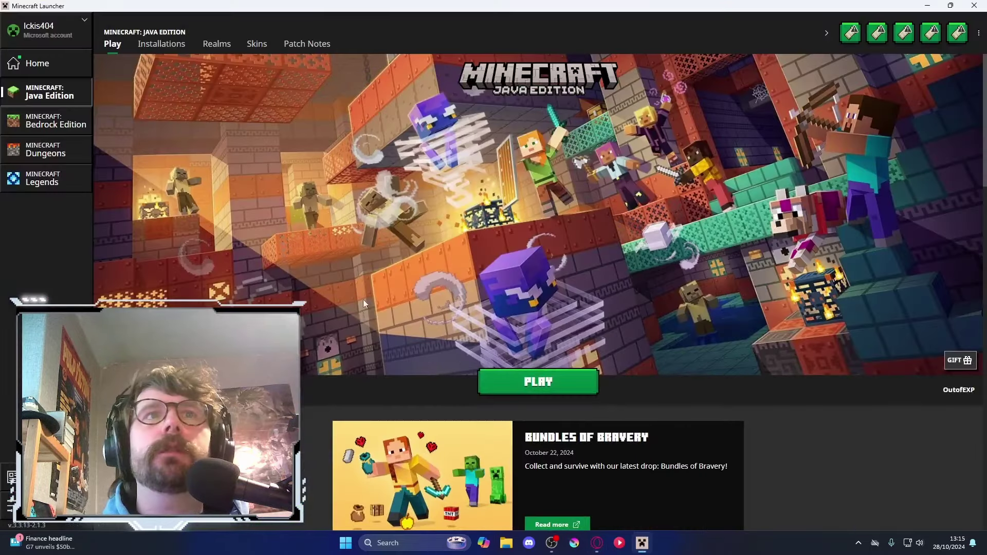
pyautogui.click(520, 387)
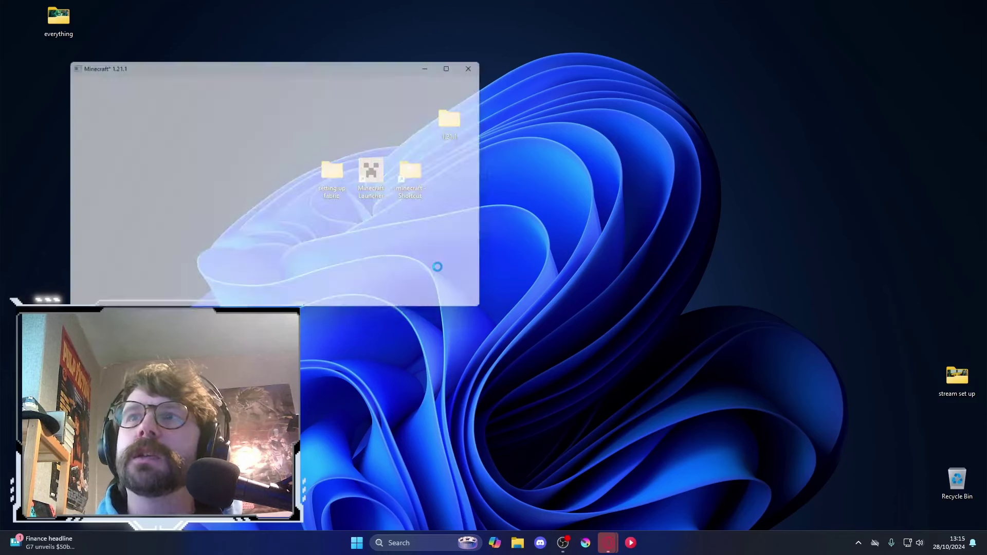
pyautogui.click(677, 147)
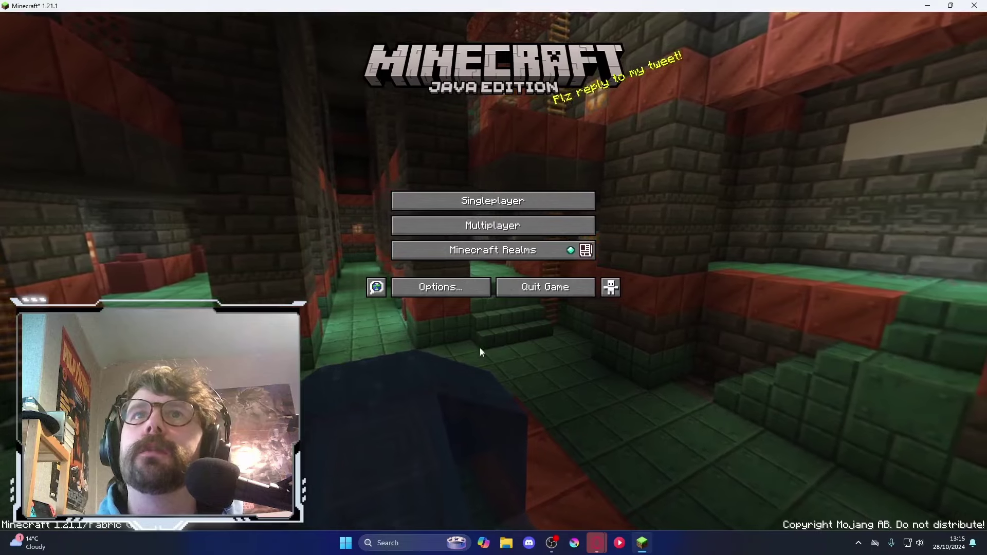
pyautogui.click(975, 5)
# - Switch to the Opera window with the Fabric API download page and go back to the Google results for Fabric
pyautogui.moveTo(606, 547)
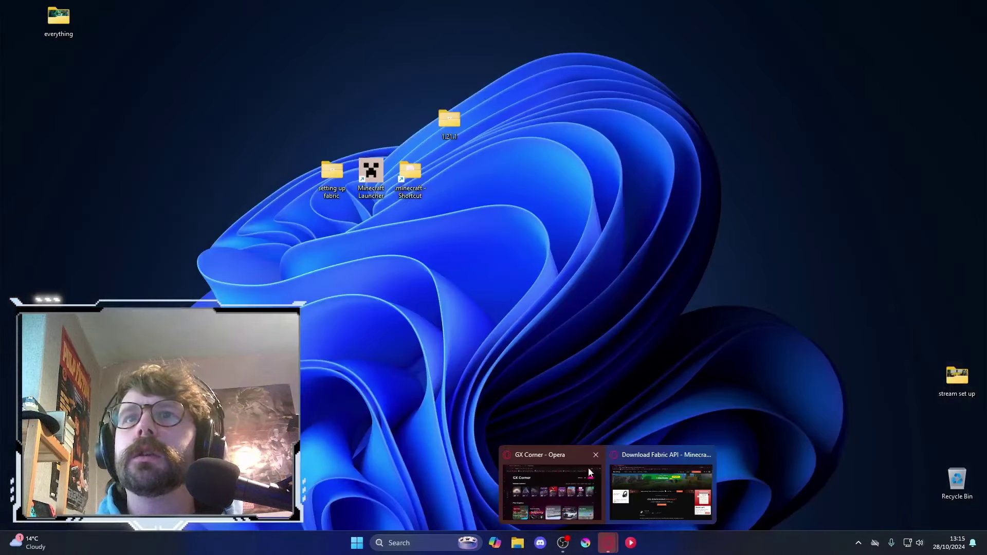
pyautogui.click(617, 461)
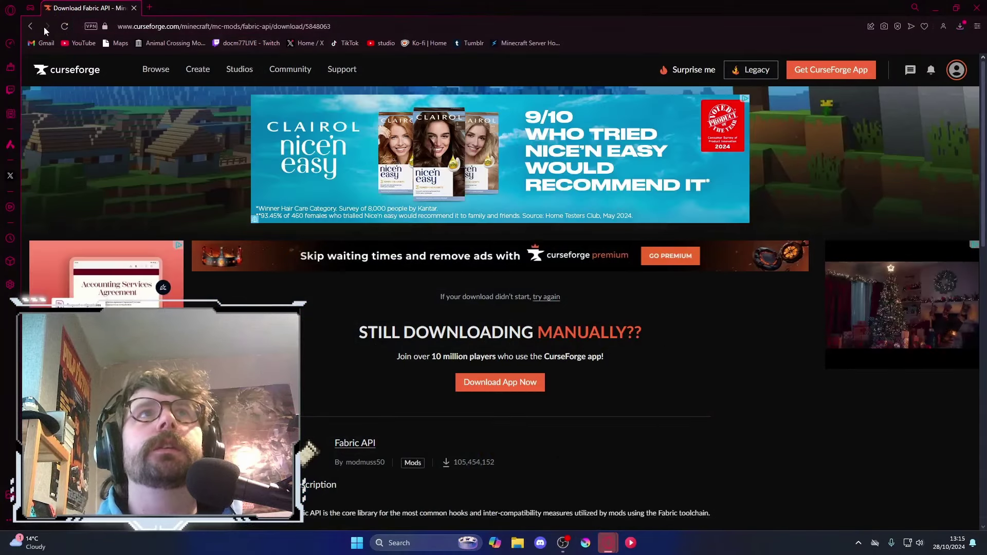
pyautogui.click(30, 26)
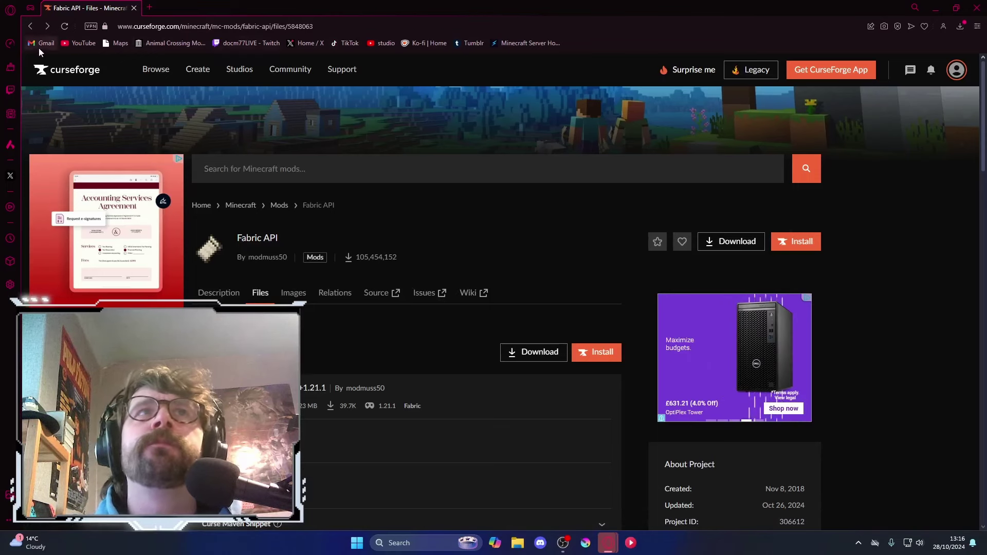
pyautogui.click(30, 27)
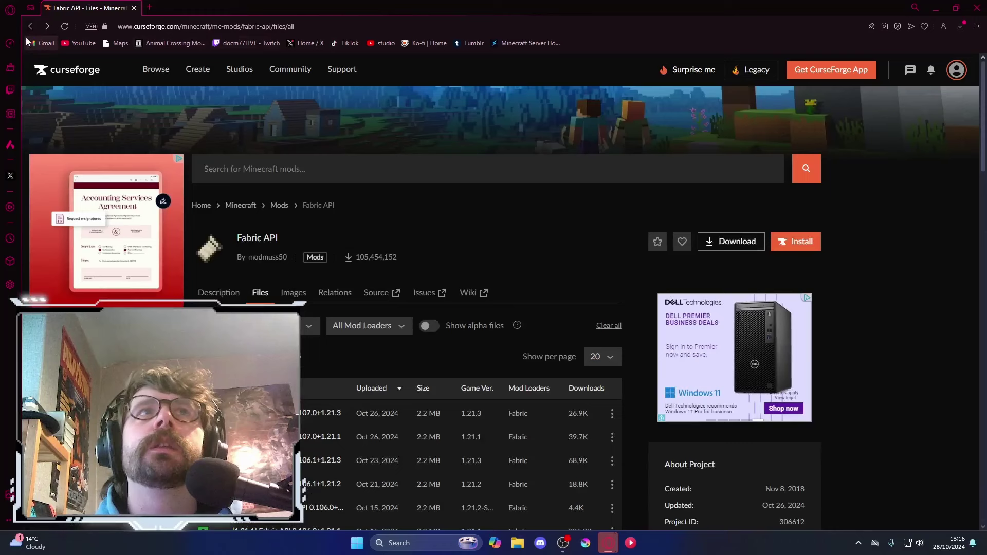
pyautogui.click(30, 26)
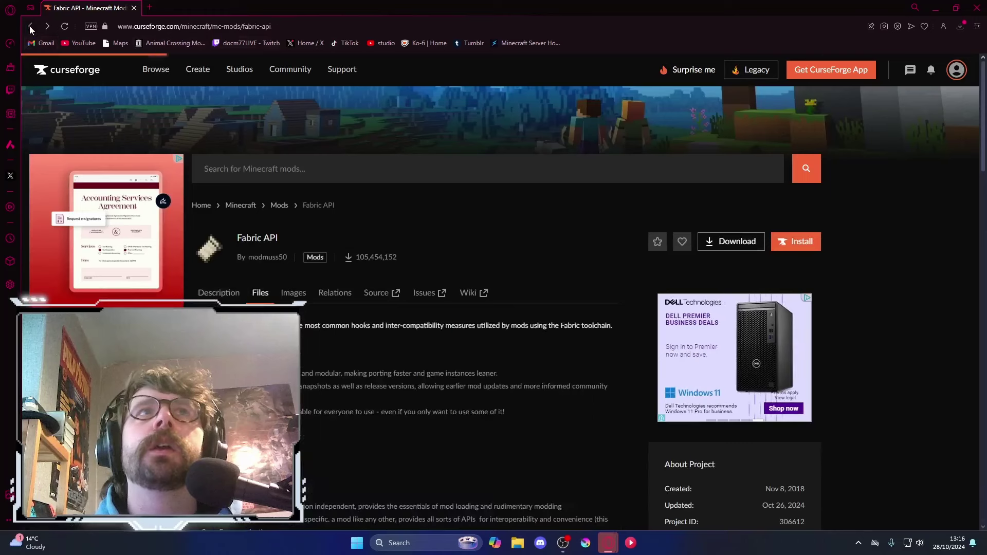
pyautogui.click(30, 26)
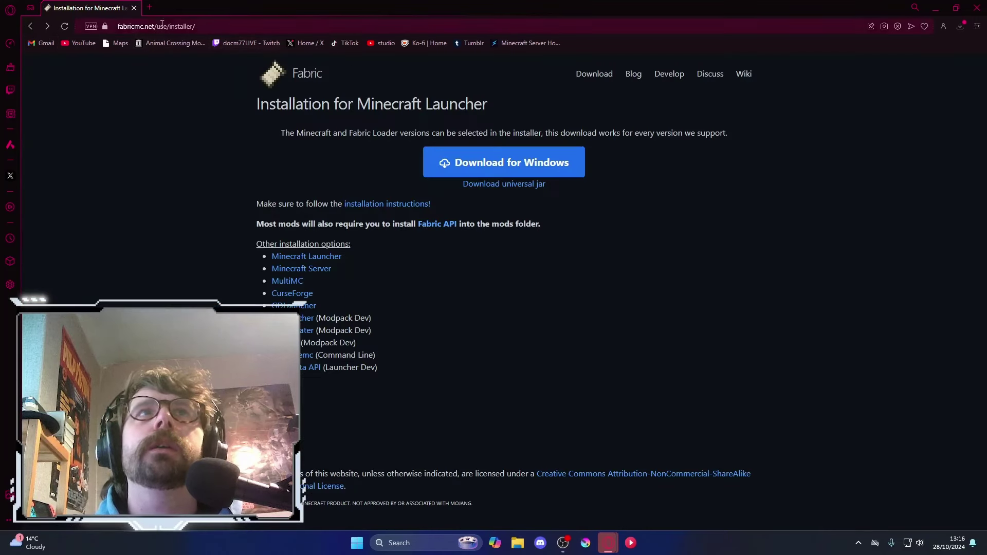
pyautogui.click(30, 26)
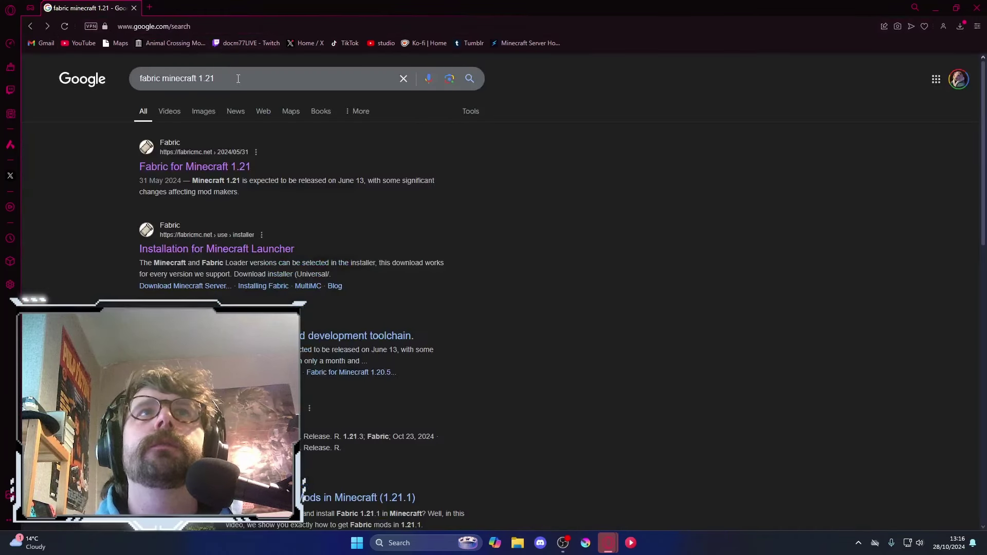
# - Search Google for "sodium minecraft" and open the Modrinth "Sodium - Minecraft Mod" result
pyautogui.moveTo(231, 79); pyautogui.dragTo(135, 81)
pyautogui.write('sodium')
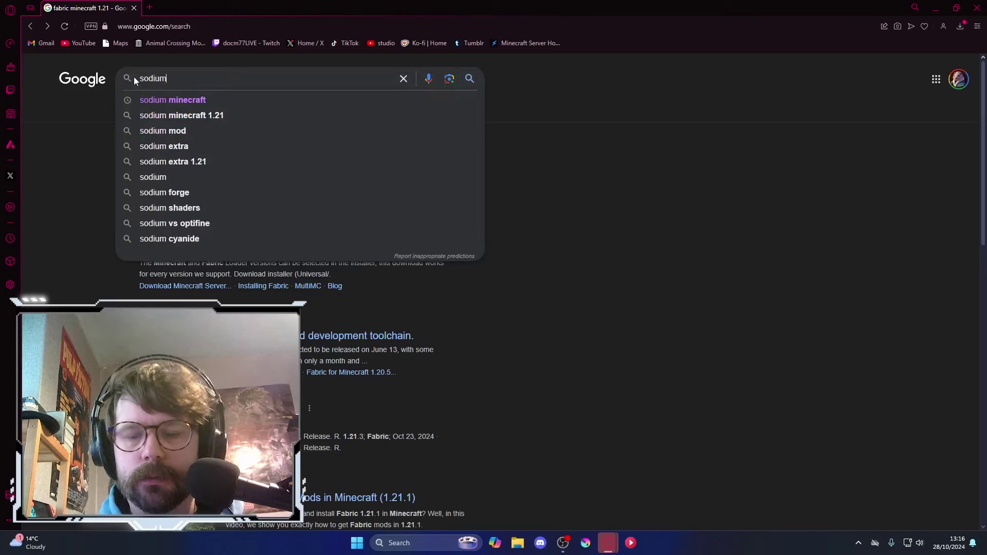
pyautogui.press('Return')
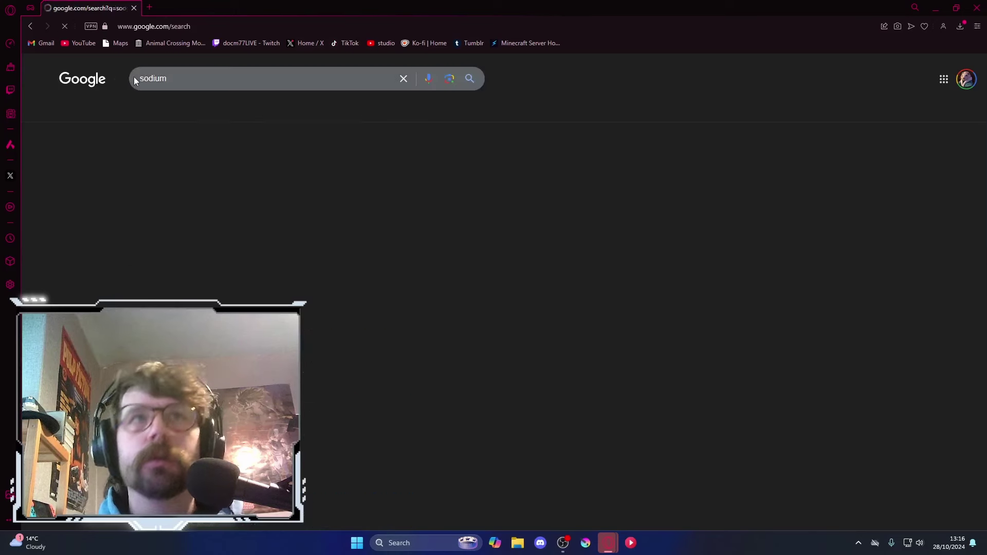
pyautogui.click(256, 85)
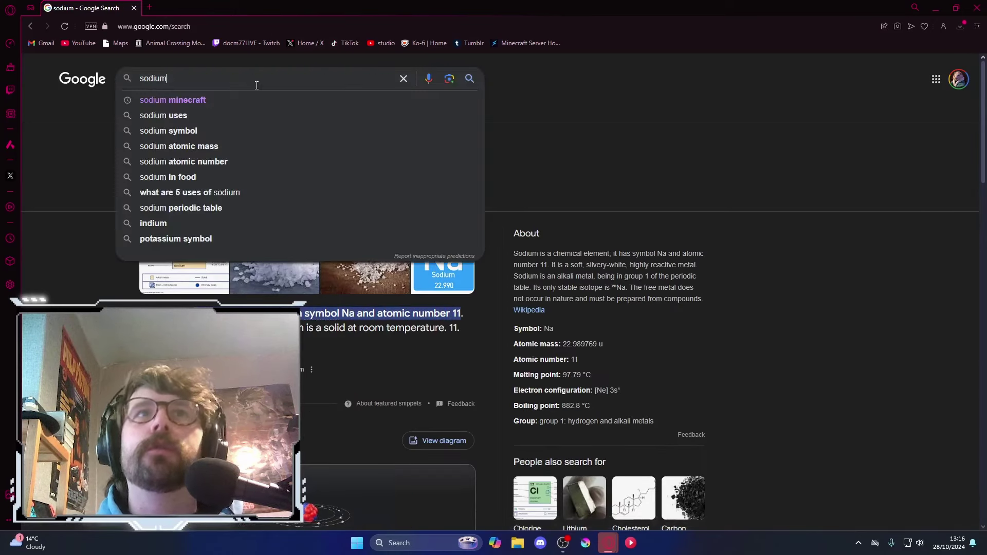
pyautogui.write('minecraft')
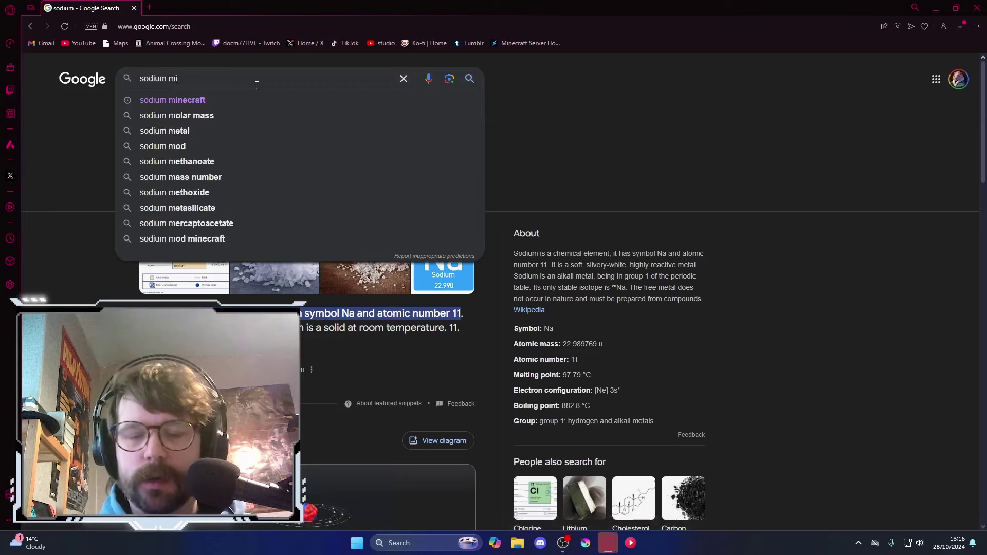
pyautogui.press('Return')
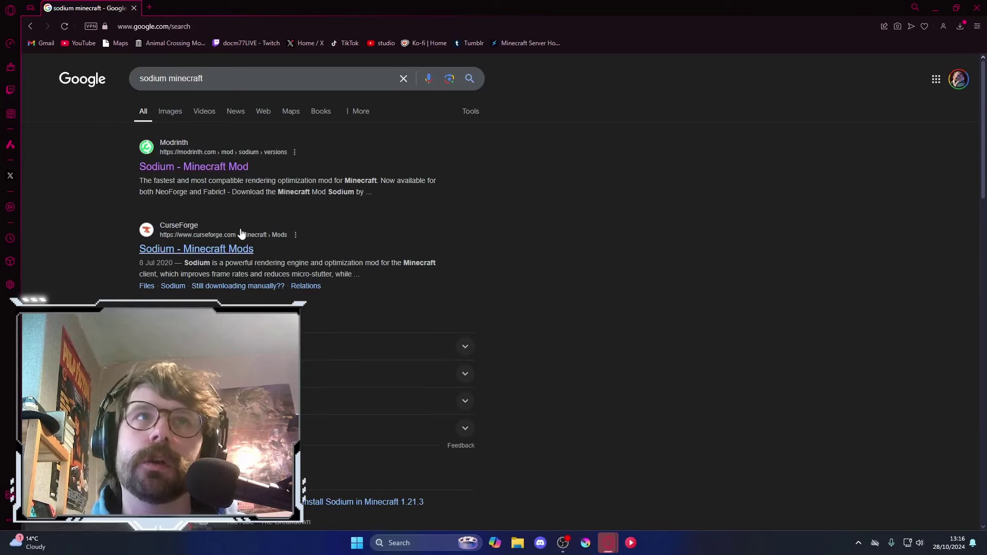
pyautogui.click(176, 167)
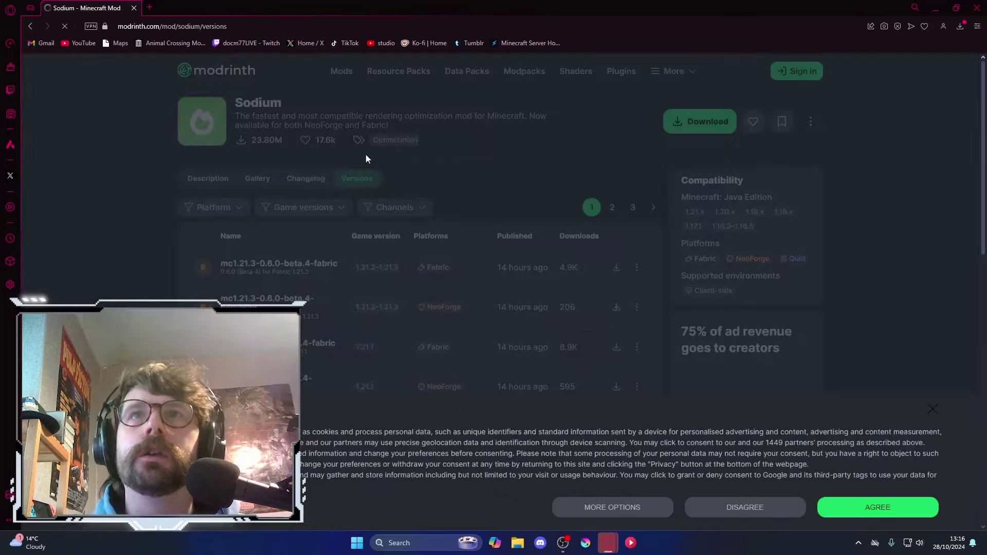
# - Accept the cookies, save sodium-fabric-0.6.0-beta.4+mc1.21.1 into the "setting up fabric" folder, and return to the search results
pyautogui.click(841, 512)
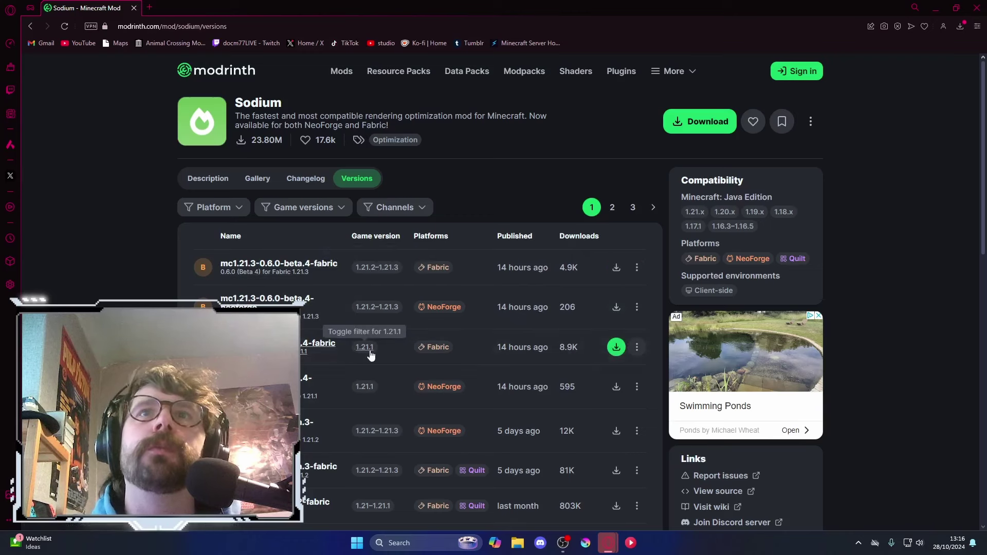
pyautogui.click(617, 347)
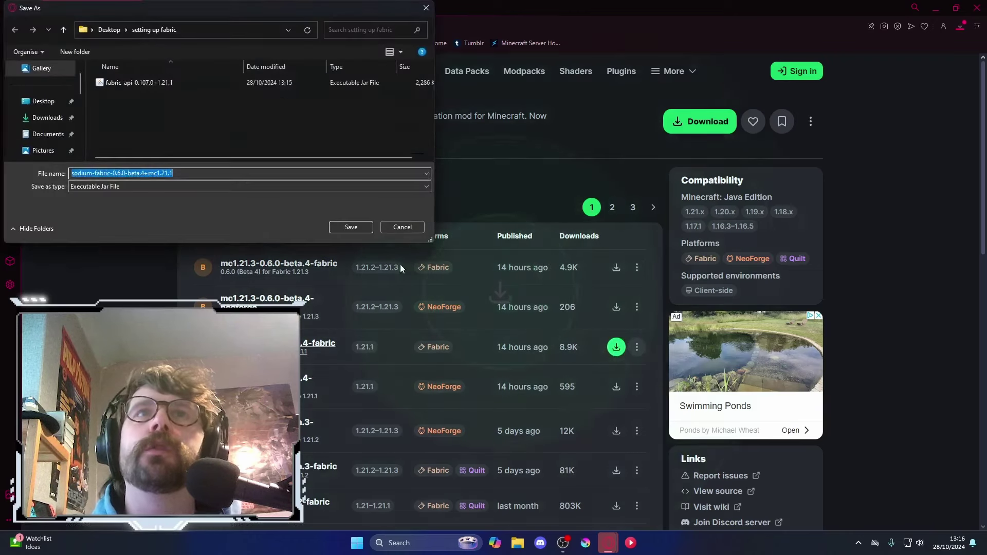
pyautogui.click(334, 227)
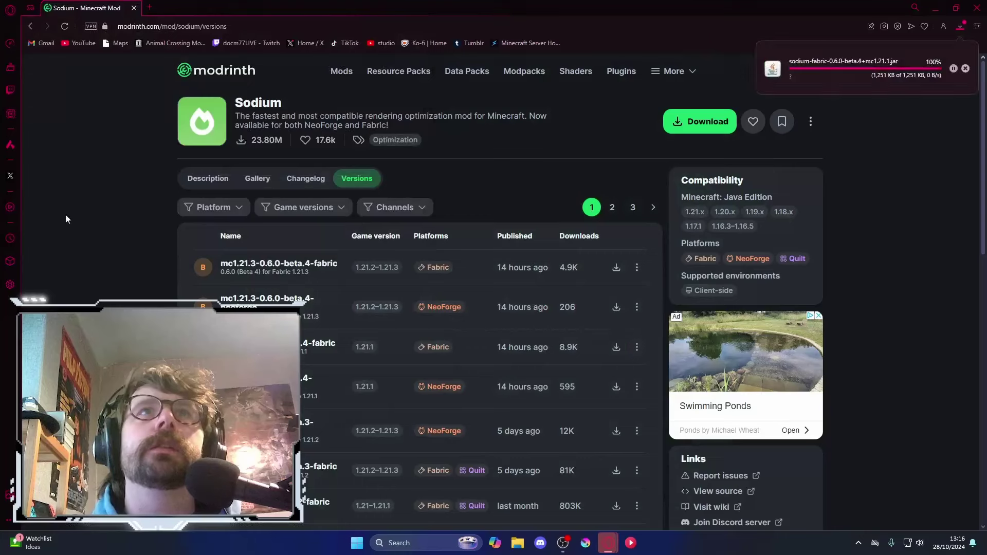
pyautogui.click(29, 26)
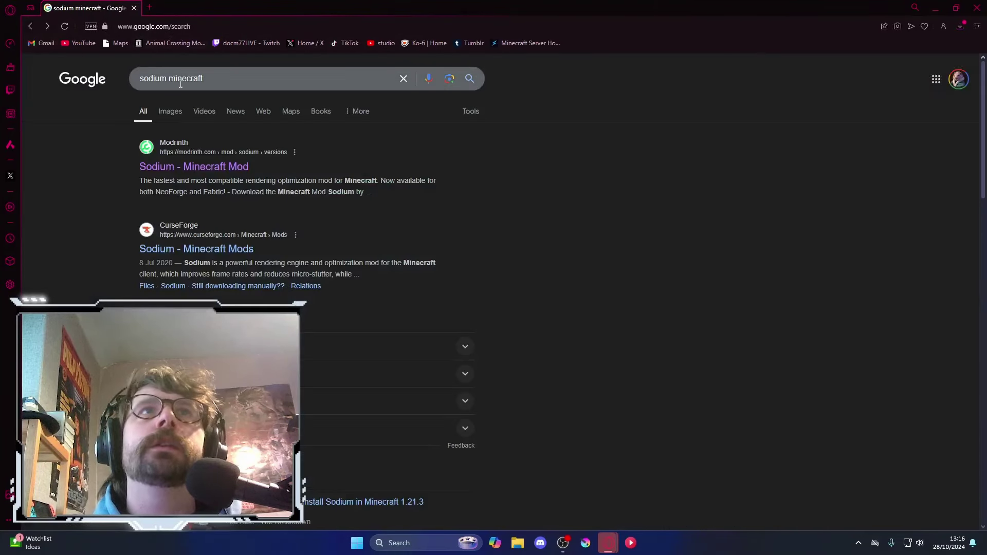
# - Search Google for "lithium minecraft" and open the Modrinth "Lithium - Minecraft Mod" result
pyautogui.press('BackSpace')
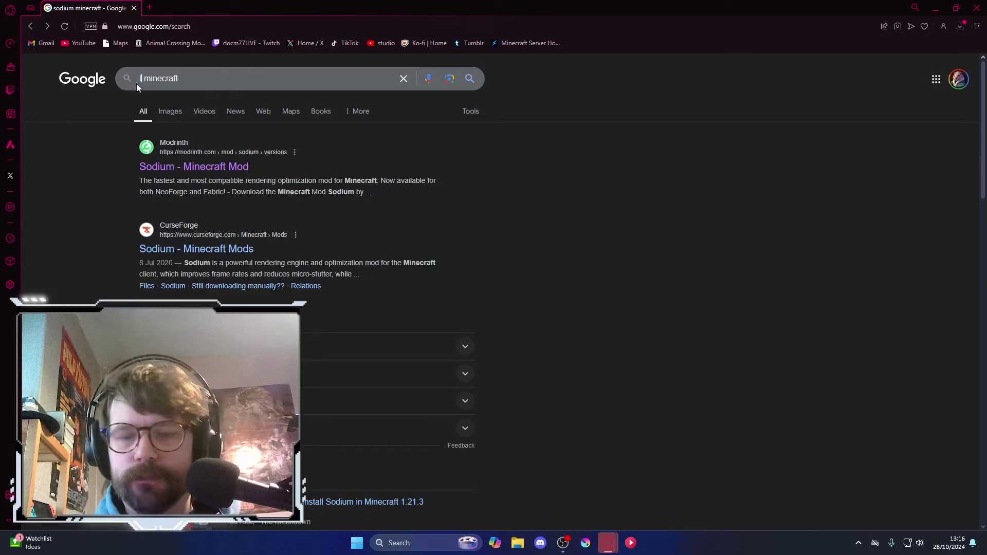
pyautogui.write('lithium')
pyautogui.press('Return')
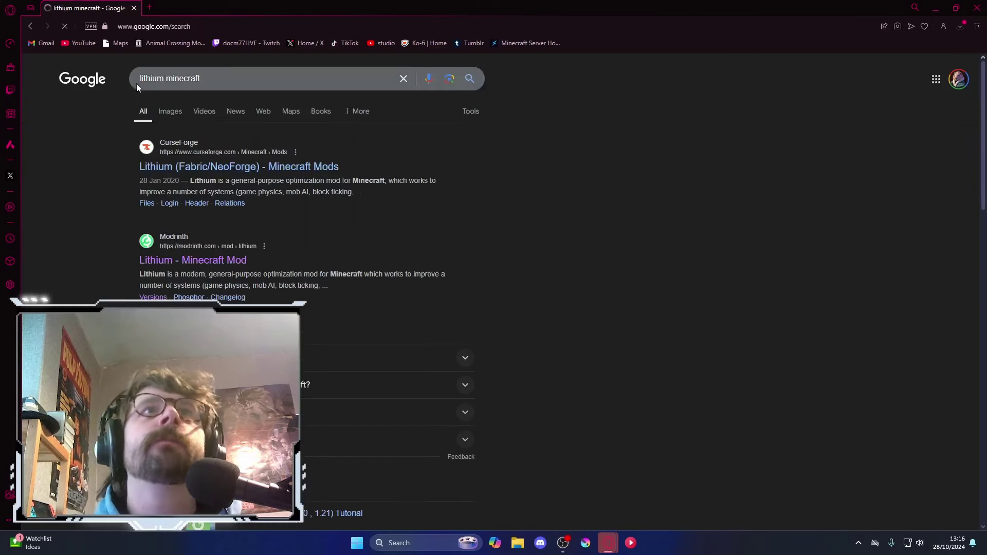
pyautogui.click(188, 262)
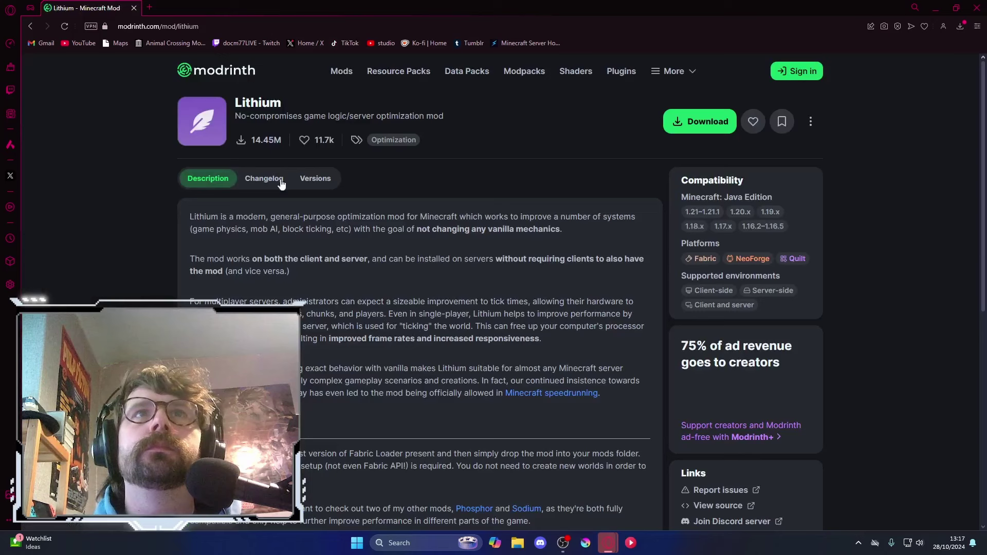
# - Save lithium-fabric-mc1.21.1-0.13.1 from Lithium's version list into the "setting up fabric" folder and return to the search results
pyautogui.click(315, 180)
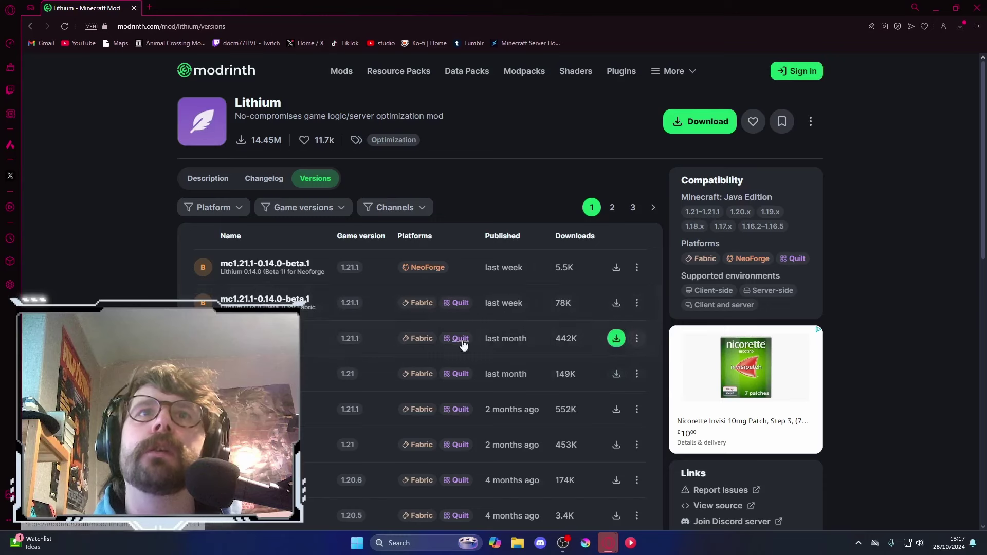
pyautogui.click(616, 339)
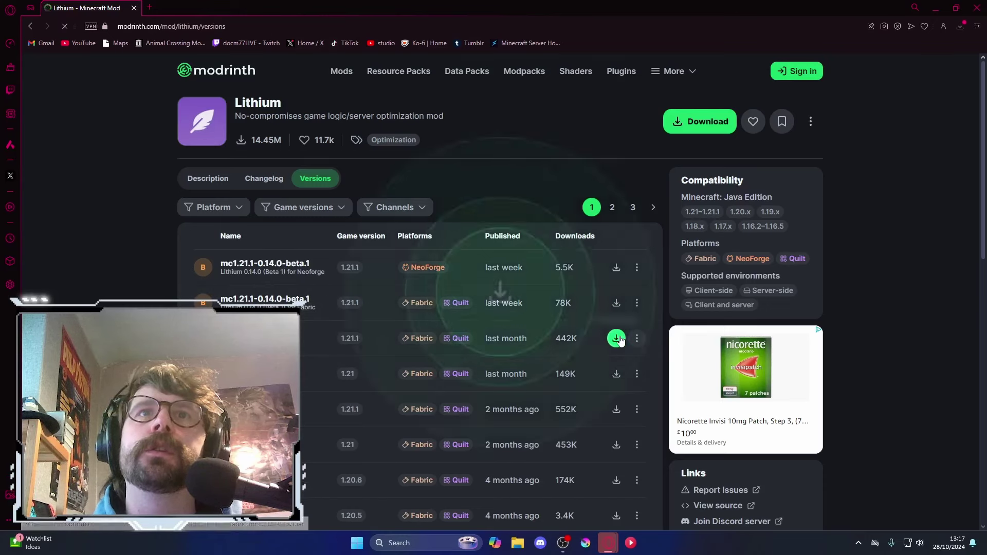
pyautogui.click(350, 227)
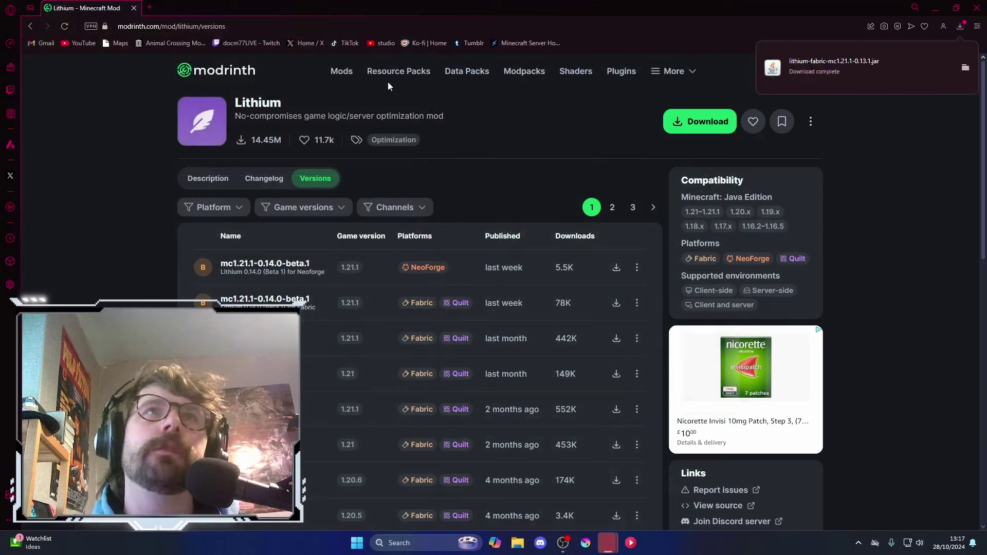
pyautogui.click(31, 24)
pyautogui.click(30, 25)
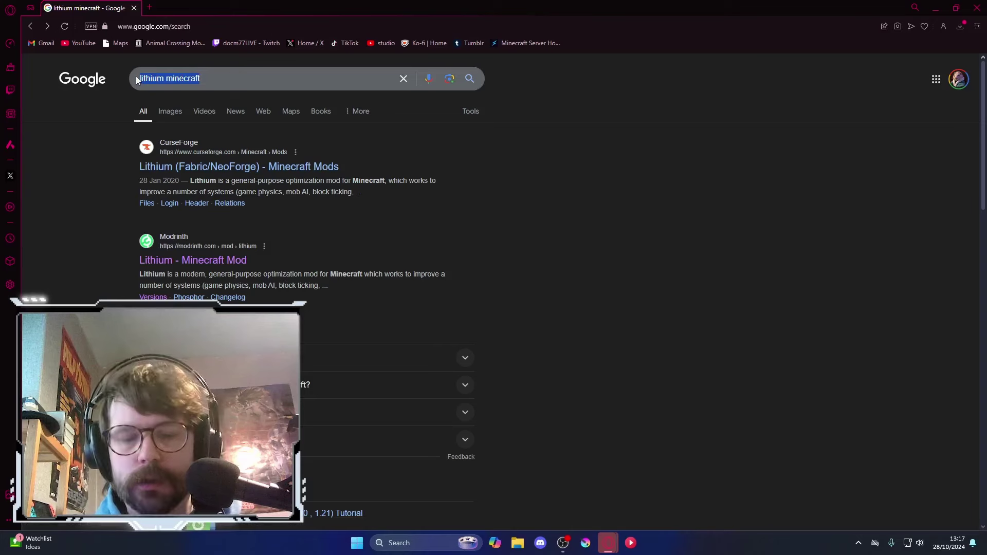
# - Search Google for "iris minecraft" and open the version list of the Modrinth Iris Shaders mod
pyautogui.write('iriss')
pyautogui.press('Return')
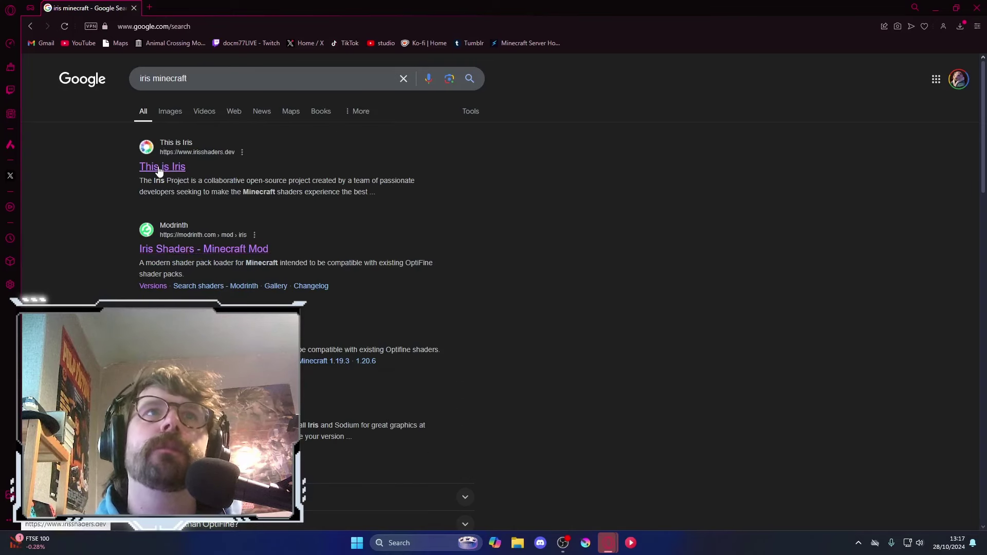
pyautogui.click(203, 249)
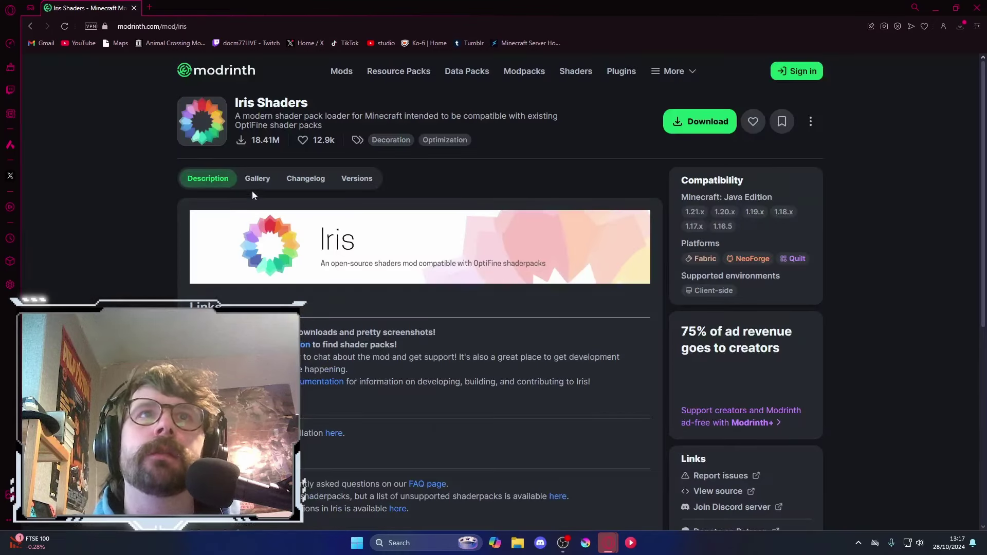
pyautogui.click(309, 180)
pyautogui.click(364, 182)
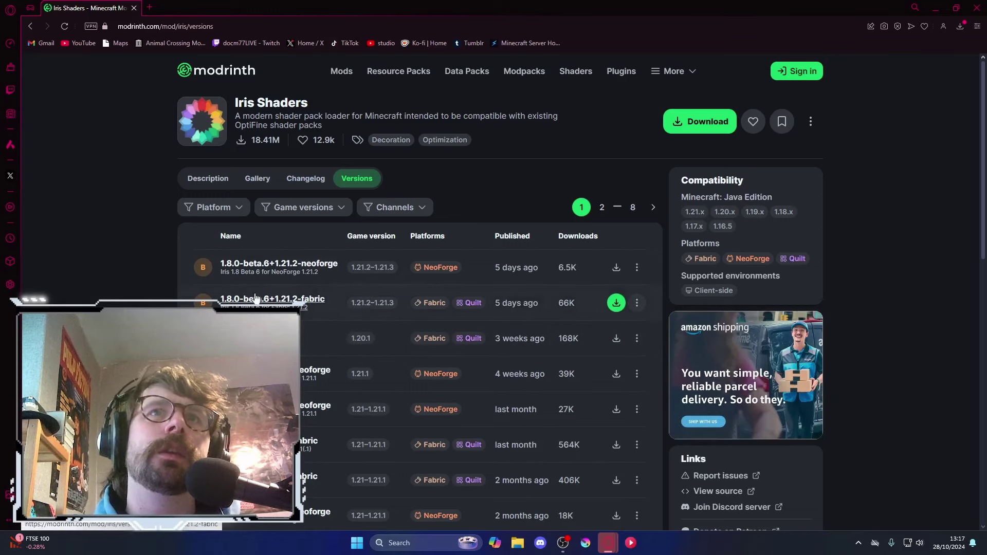
# - Save the Fabric build iris-fabric-1.8.0-beta.6+mc1.21.2 into the "setting up fabric" folder and return to the search results
pyautogui.click(616, 302)
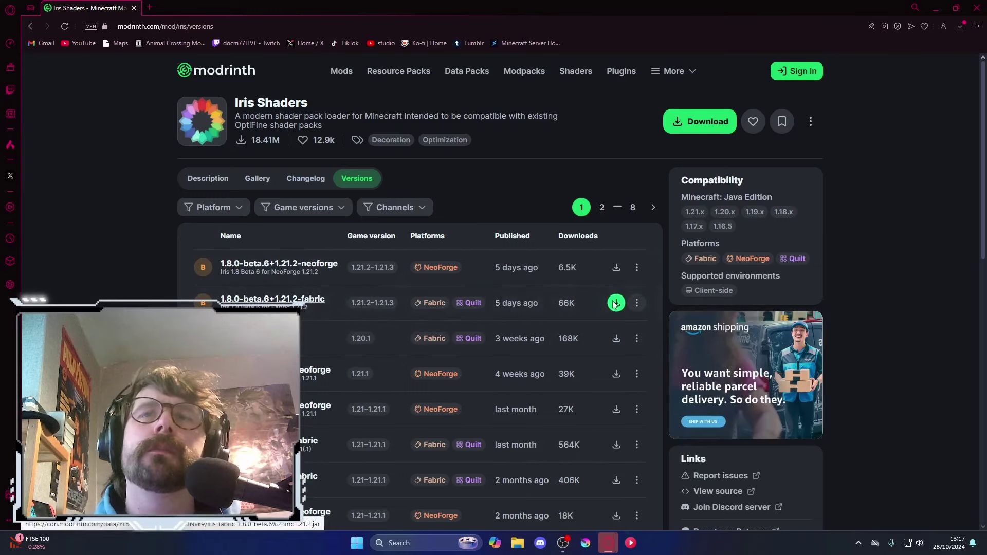
pyautogui.click(344, 227)
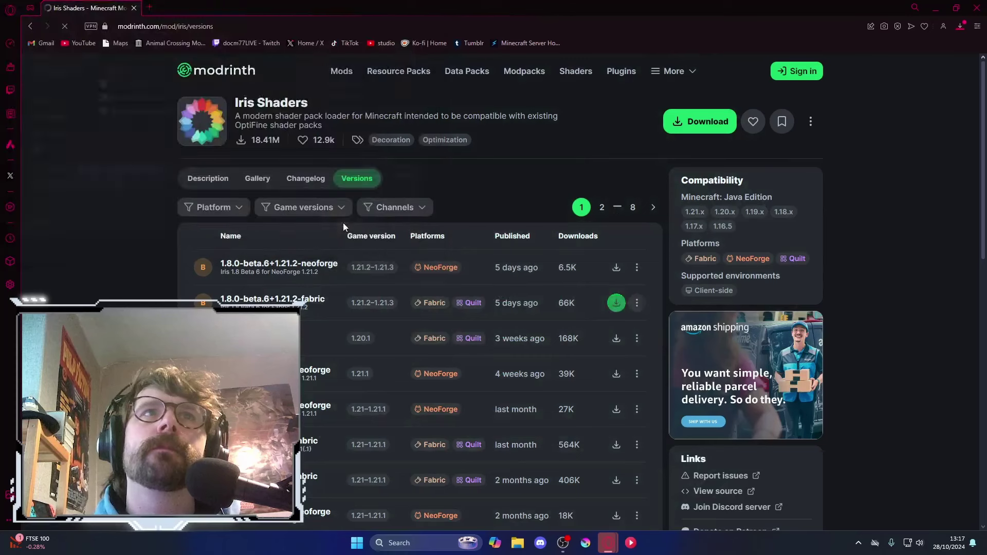
pyautogui.click(33, 26)
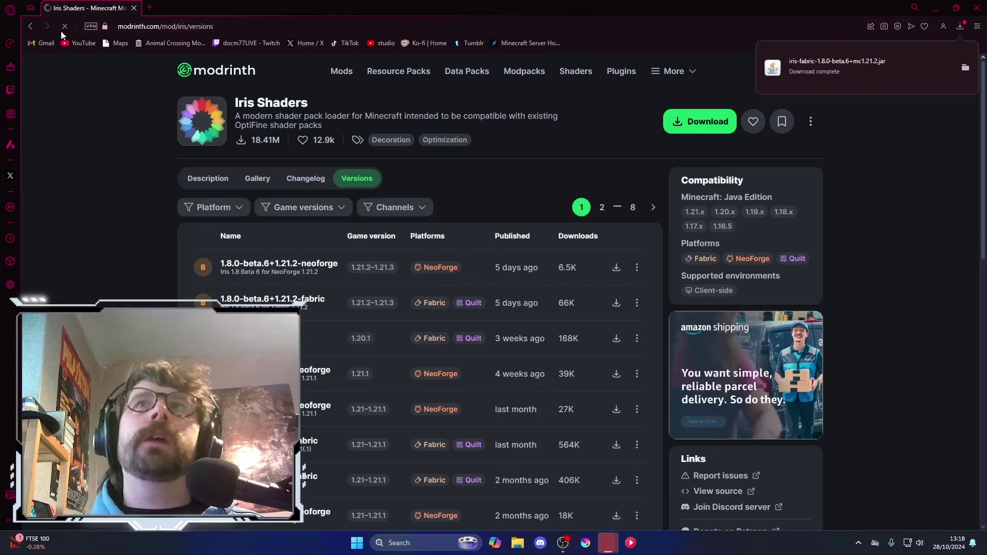
pyautogui.click(34, 29)
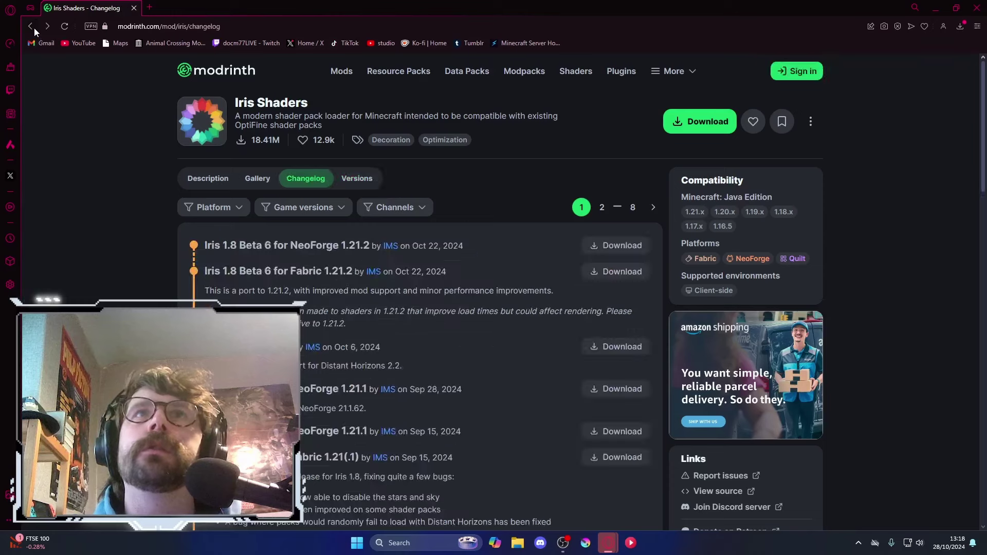
pyautogui.click(33, 27)
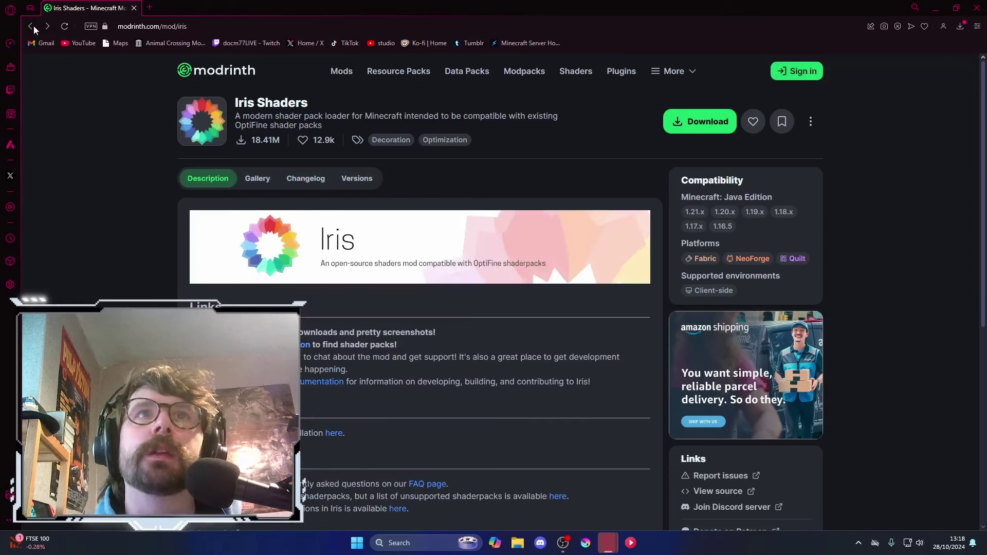
pyautogui.click(29, 29)
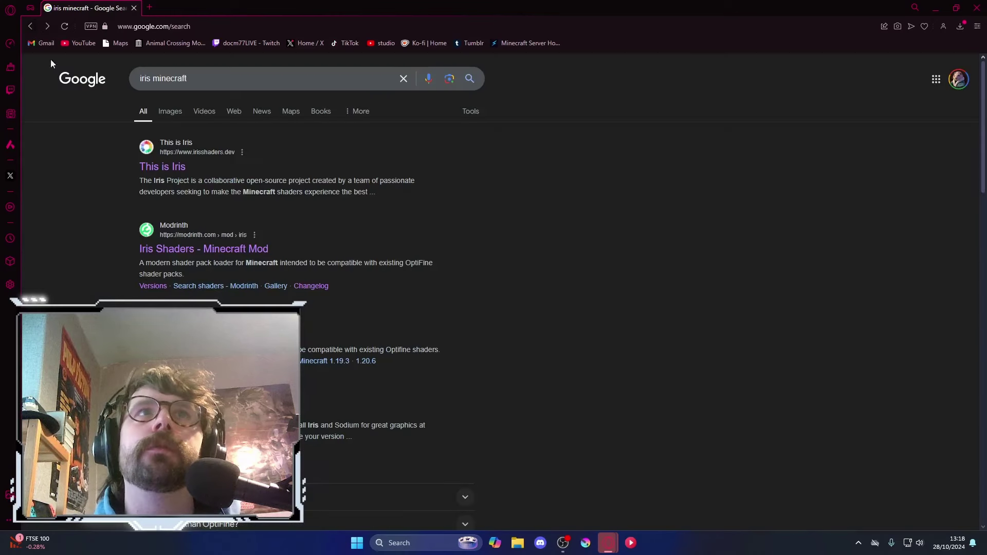
# - Search Google for "fabric mod menu" and open the Modrinth Mod Menu page
pyautogui.click(185, 81)
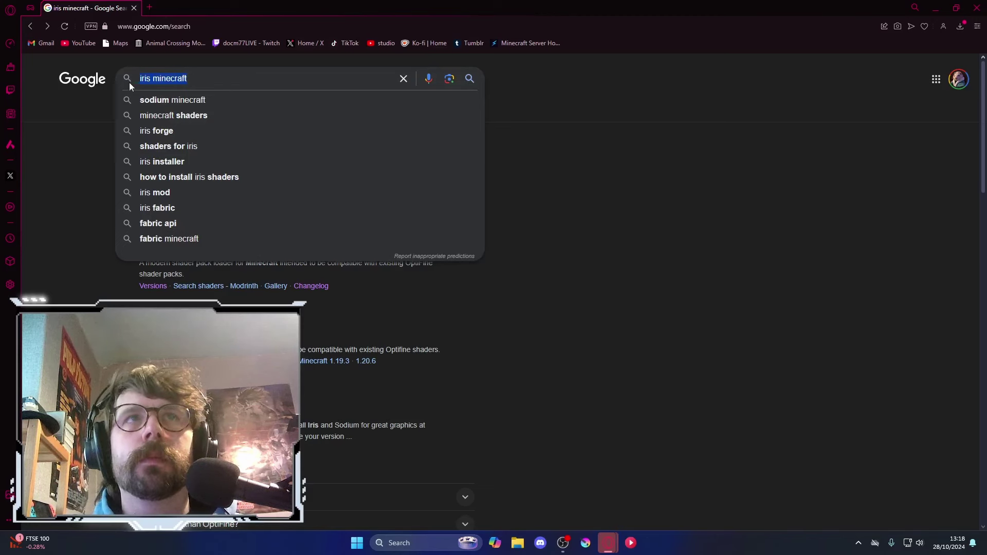
pyautogui.write('fabric mo')
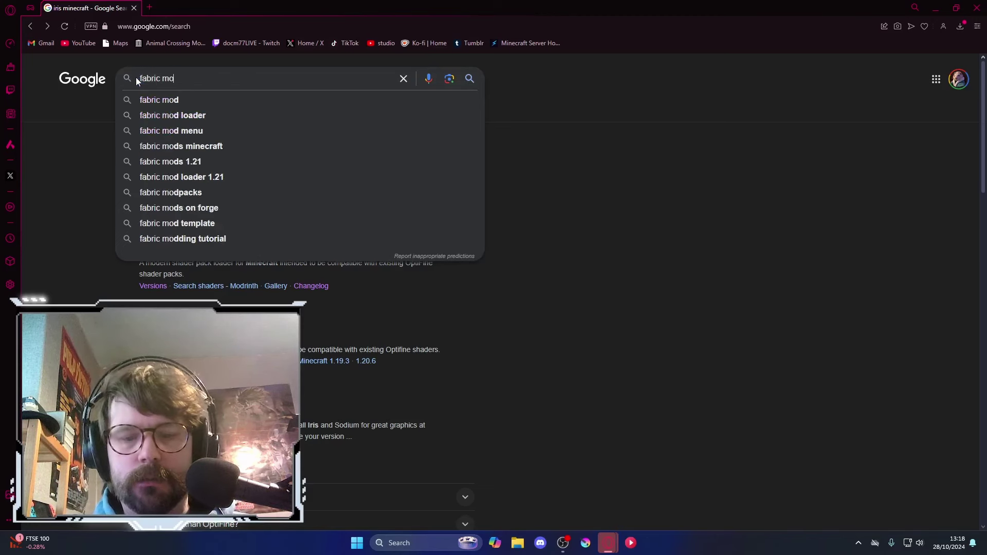
pyautogui.write('d menu')
pyautogui.press('Return')
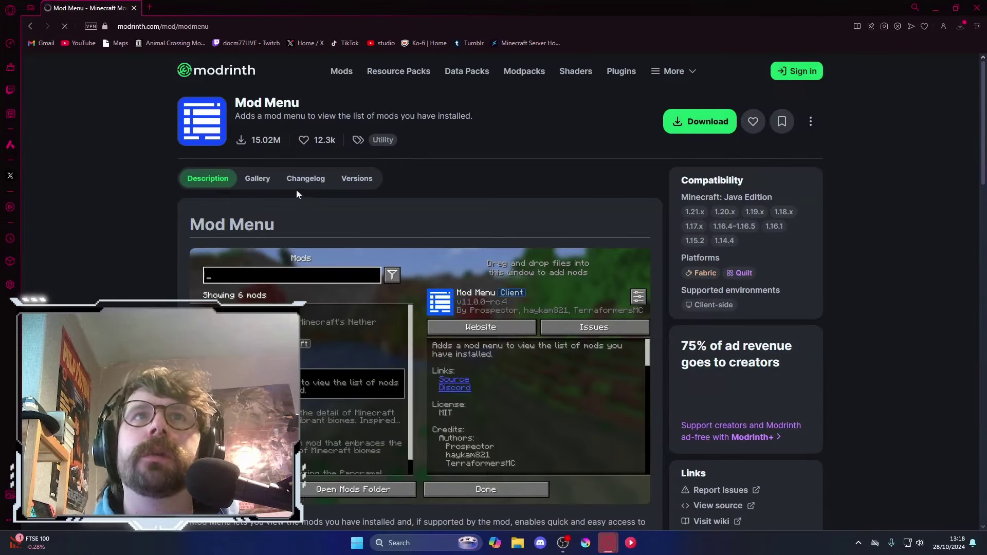
# - Save modmenu-11.0.1 from Mod Menu's version list into the "setting up fabric" folder and minimise the browser
pyautogui.click(306, 179)
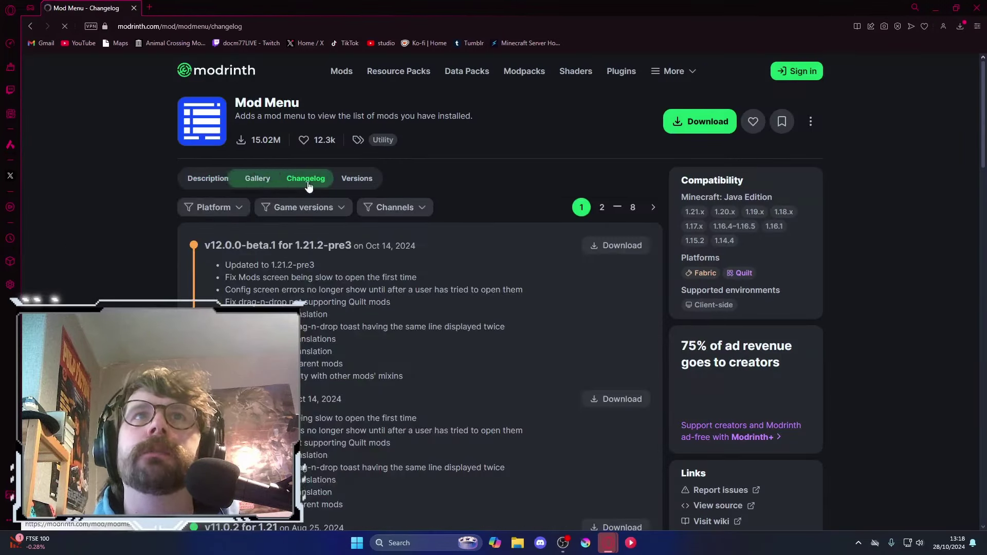
pyautogui.click(355, 179)
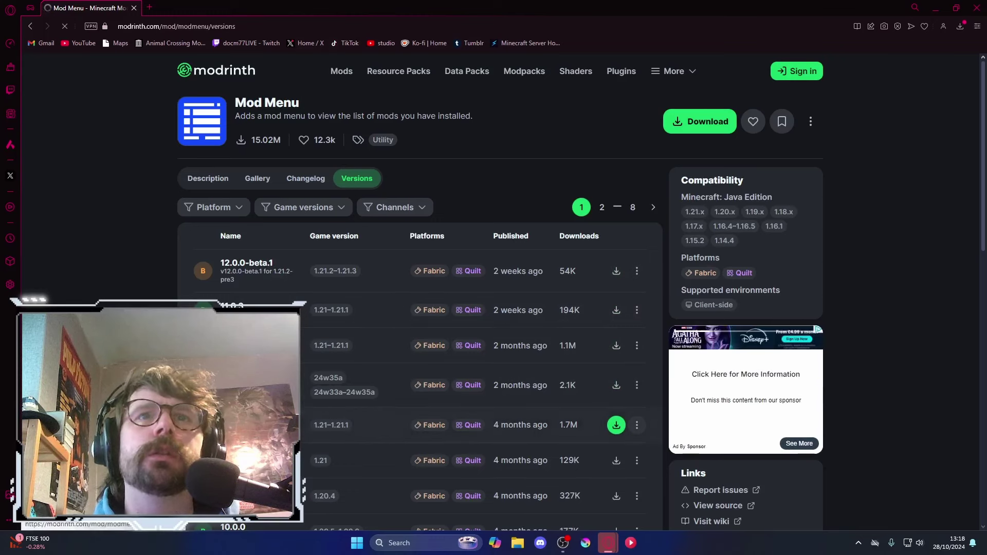
pyautogui.click(617, 425)
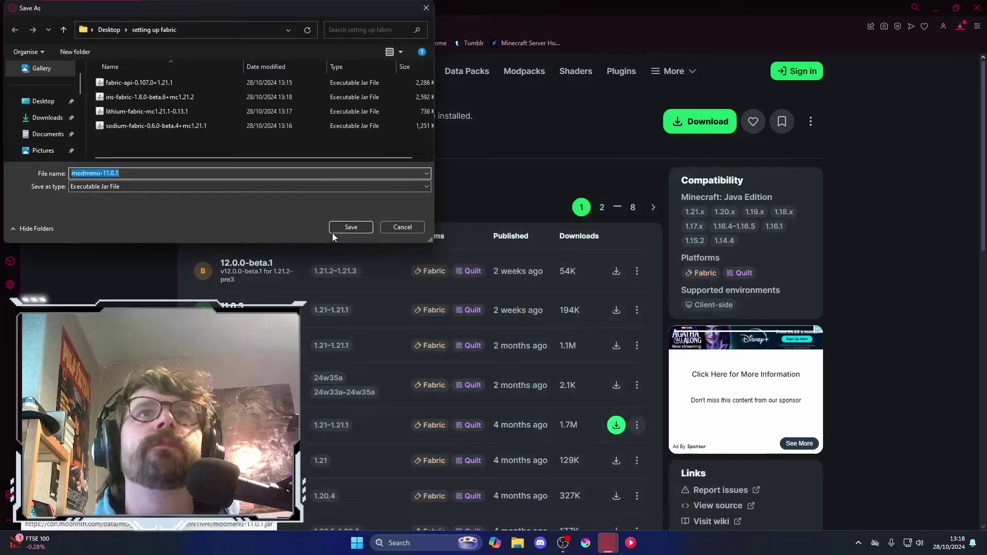
pyautogui.click(339, 227)
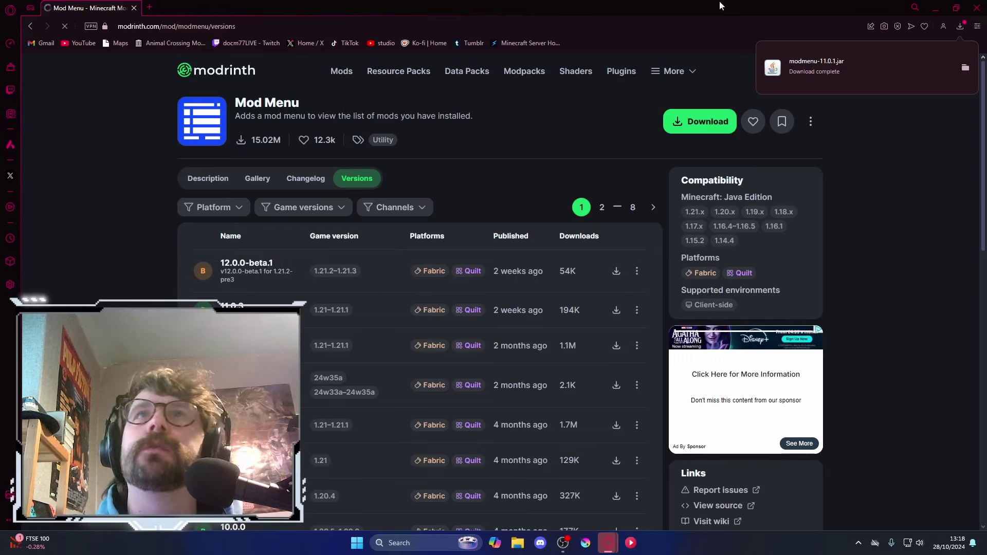
pyautogui.click(936, 7)
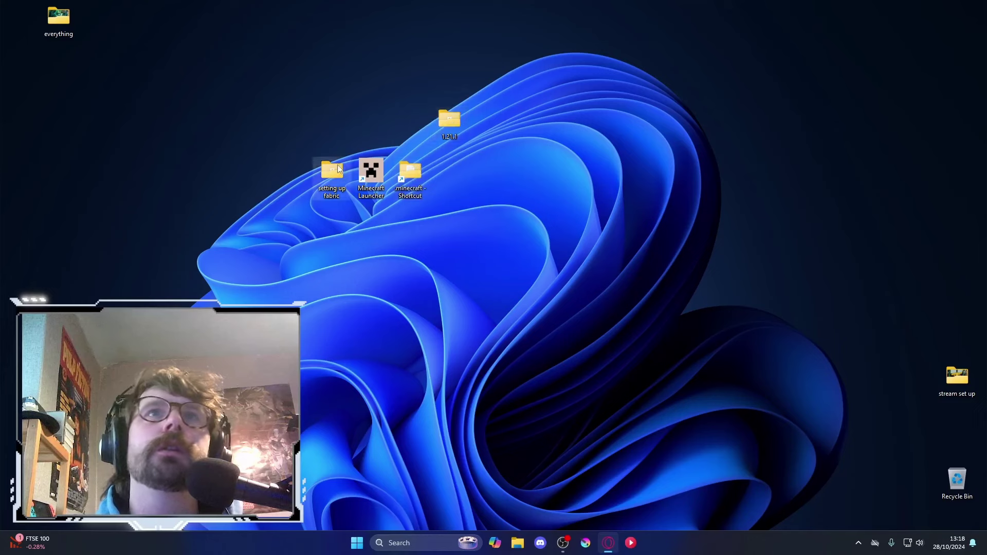
# - Open the "setting up fabric" folder and the mods folder inside .minecraft, and arrange both windows side by side
pyautogui.doubleClick(324, 170)
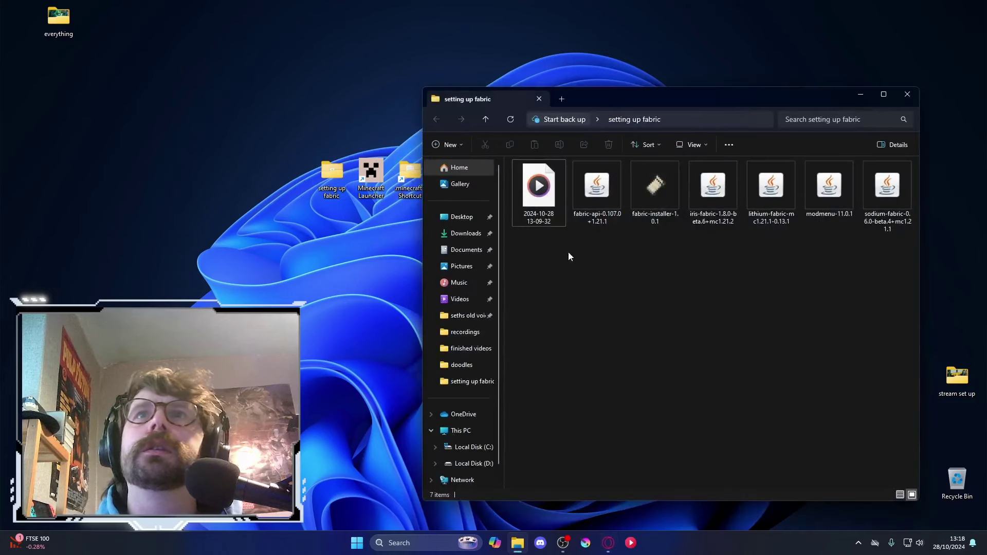
pyautogui.moveTo(625, 102); pyautogui.dragTo(730, 76)
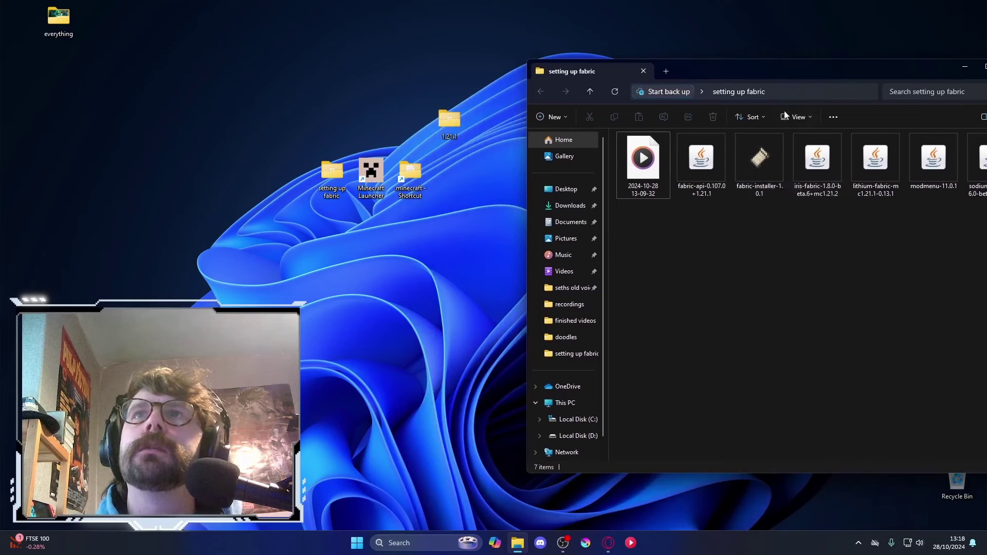
pyautogui.moveTo(804, 77); pyautogui.dragTo(748, 66)
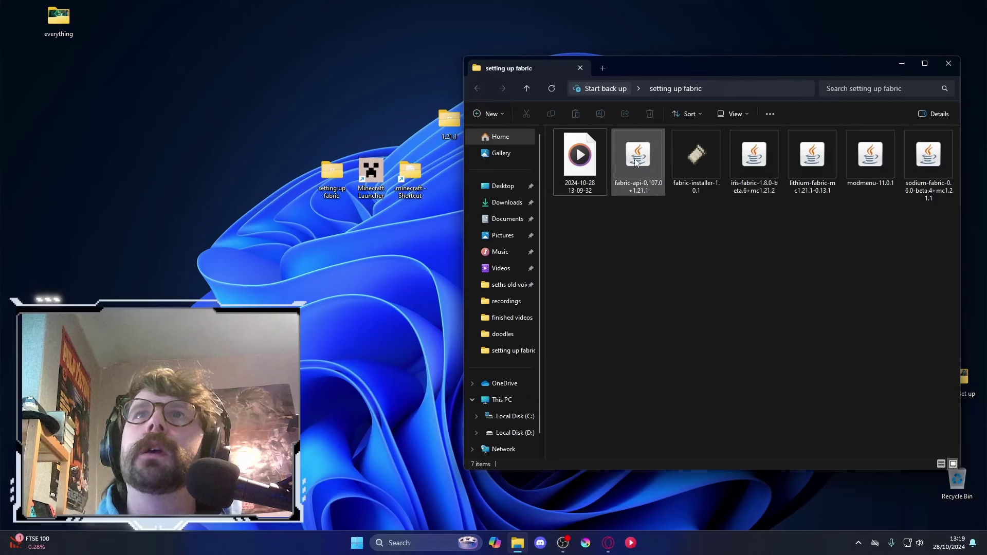
pyautogui.doubleClick(410, 176)
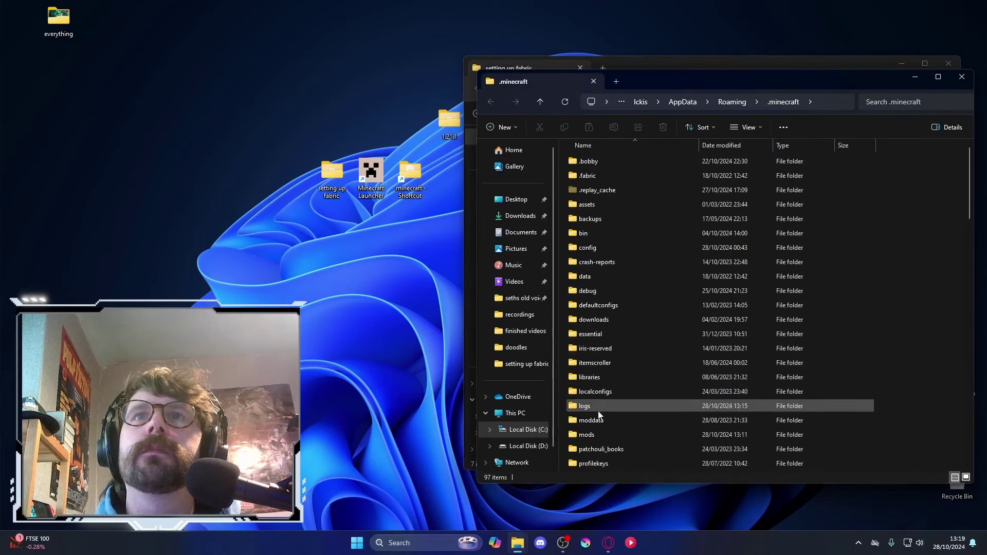
pyautogui.doubleClick(592, 435)
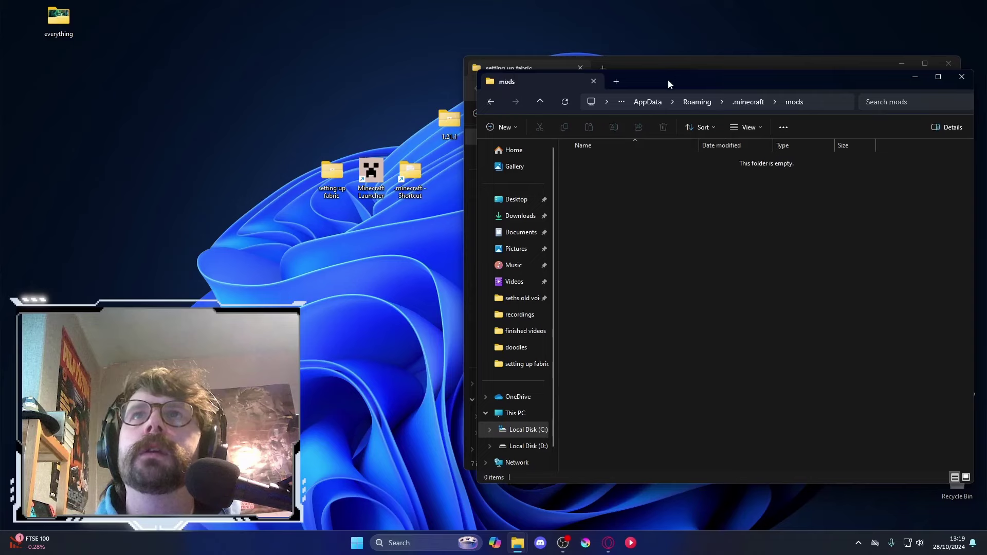
pyautogui.moveTo(668, 79); pyautogui.dragTo(257, 64)
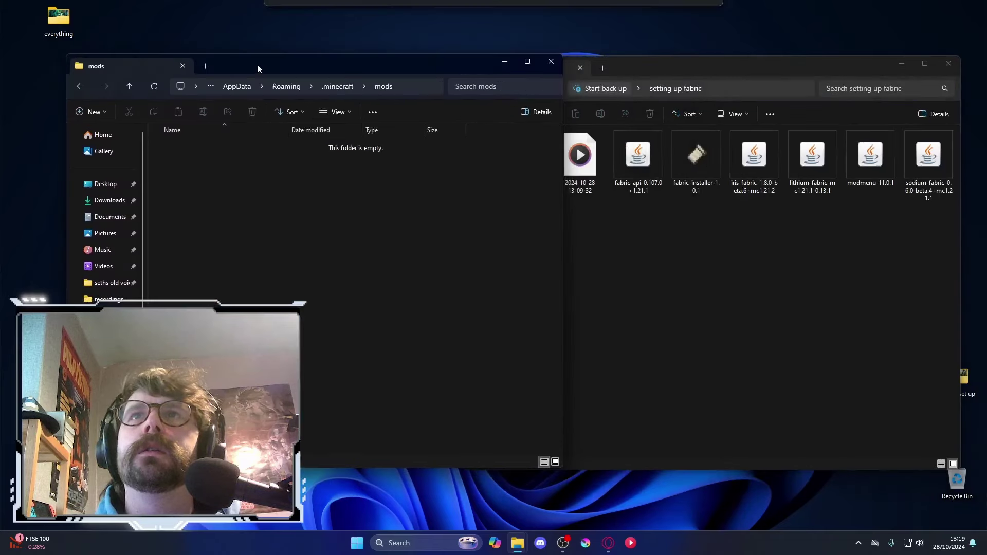
# - Move the Fabric API, Iris, Lithium, Mod Menu and Sodium jar files into the mods folder and close both folder windows
pyautogui.click(638, 157)
pyautogui.keyDown('ctrl'); pyautogui.click(755, 159); pyautogui.keyUp('ctrl')
pyautogui.keyDown('ctrl'); pyautogui.click(815, 176); pyautogui.keyUp('ctrl')
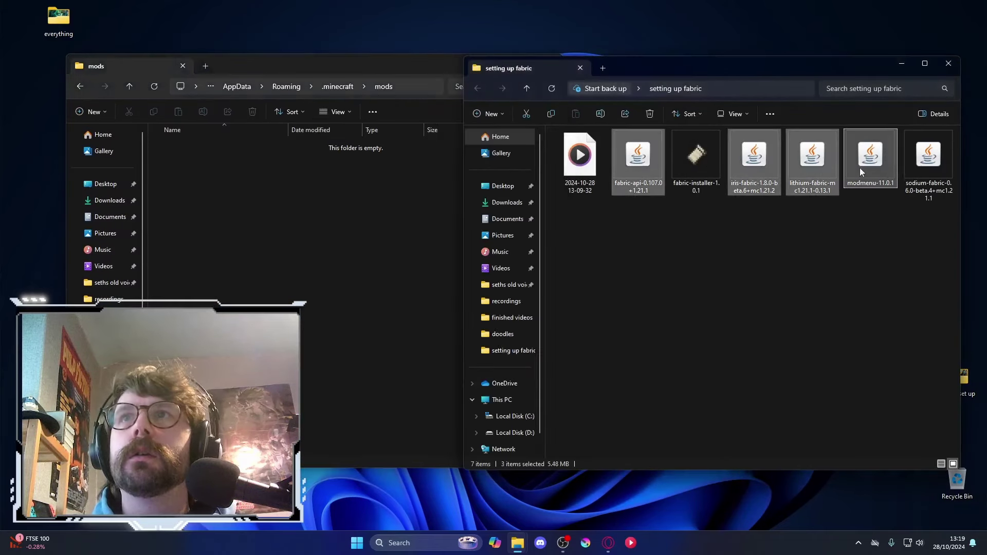
pyautogui.keyDown('ctrl'); pyautogui.click(923, 165); pyautogui.keyUp('ctrl')
pyautogui.keyDown('ctrl'); pyautogui.click(870, 162); pyautogui.keyUp('ctrl')
pyautogui.moveTo(649, 169); pyautogui.dragTo(367, 227)
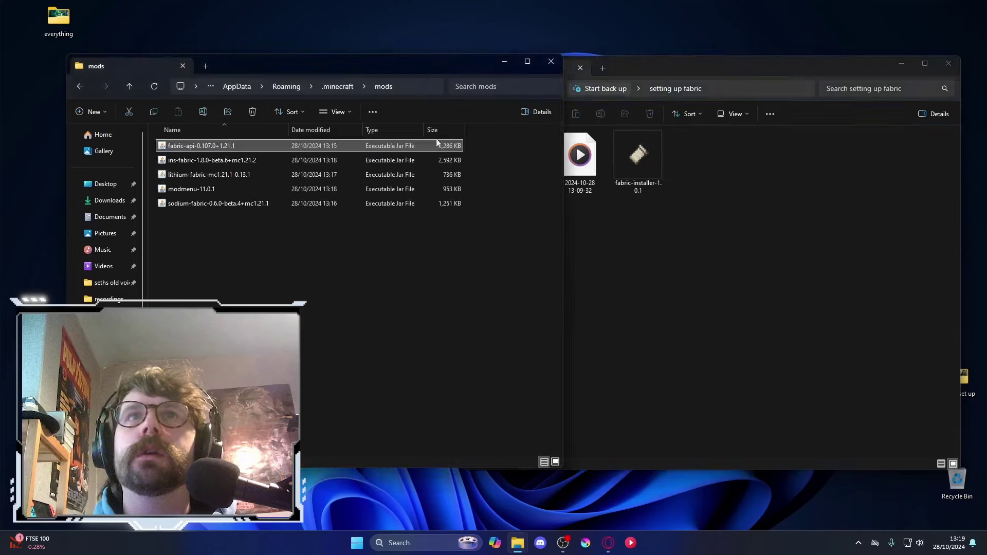
pyautogui.click(552, 62)
pyautogui.click(948, 64)
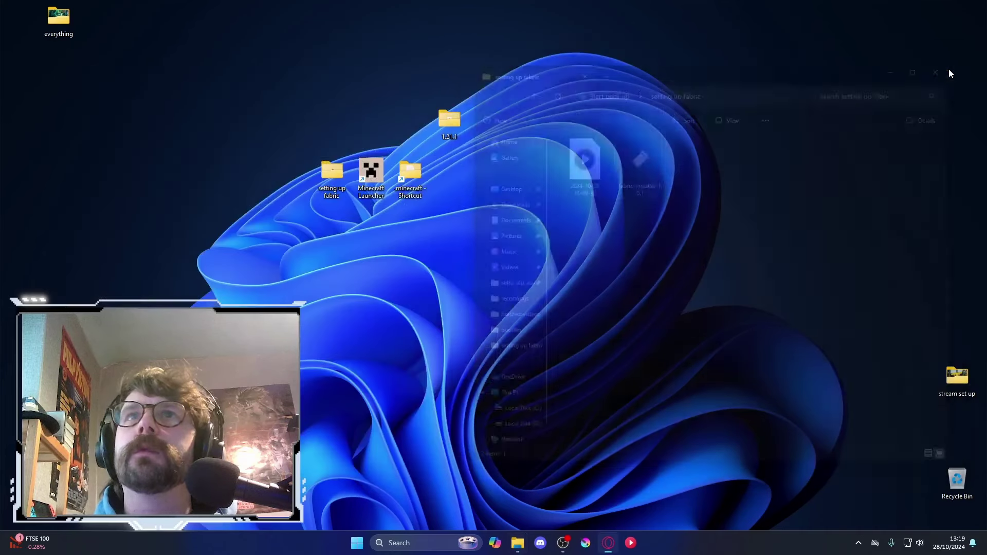
# - Open the Minecraft Launcher and start Minecraft: Java Edition
pyautogui.doubleClick(379, 175)
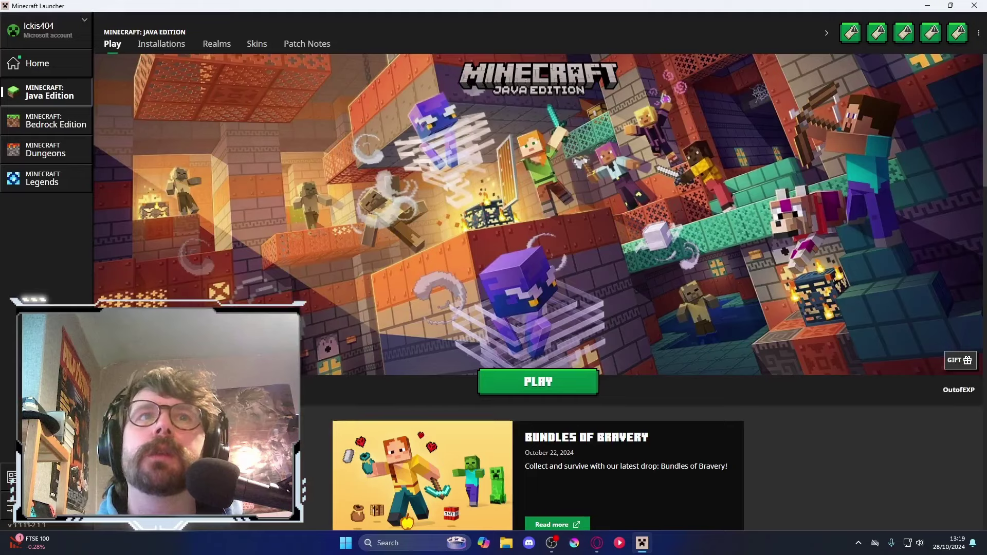
pyautogui.click(517, 386)
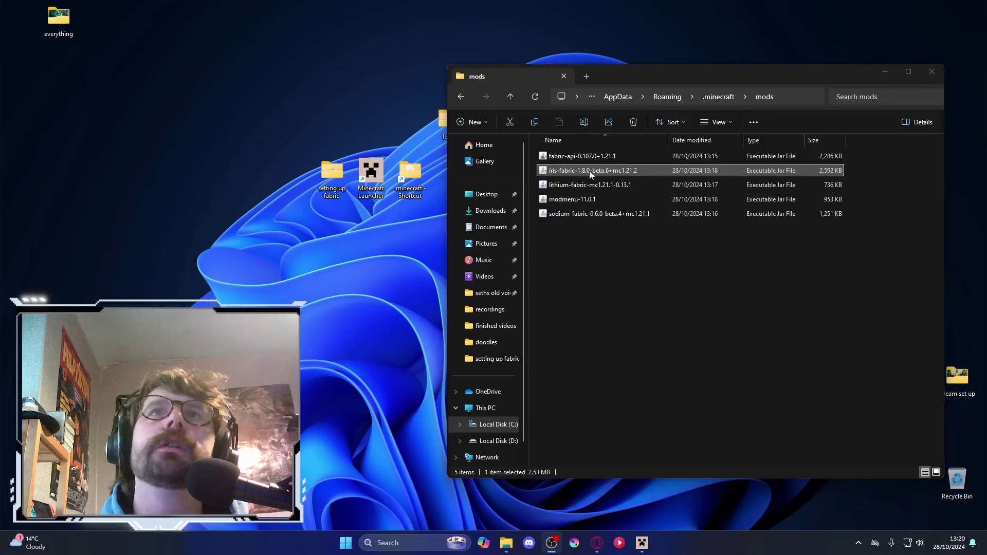
# - Delete the iris-fabric-1.8.0-beta.6+mc1.21.2 jar file from the mods folder and close the folder window
pyautogui.rightClick(612, 172)
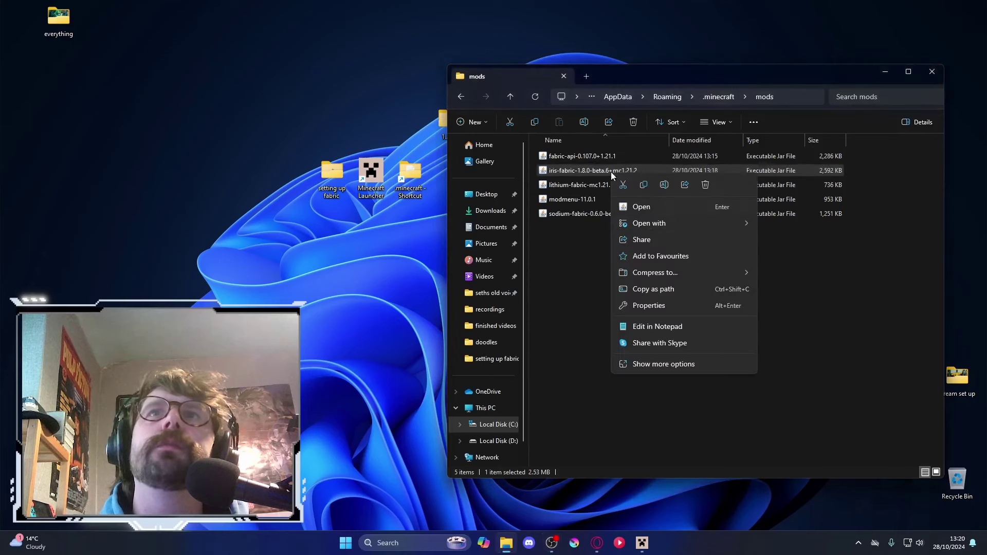
pyautogui.click(704, 185)
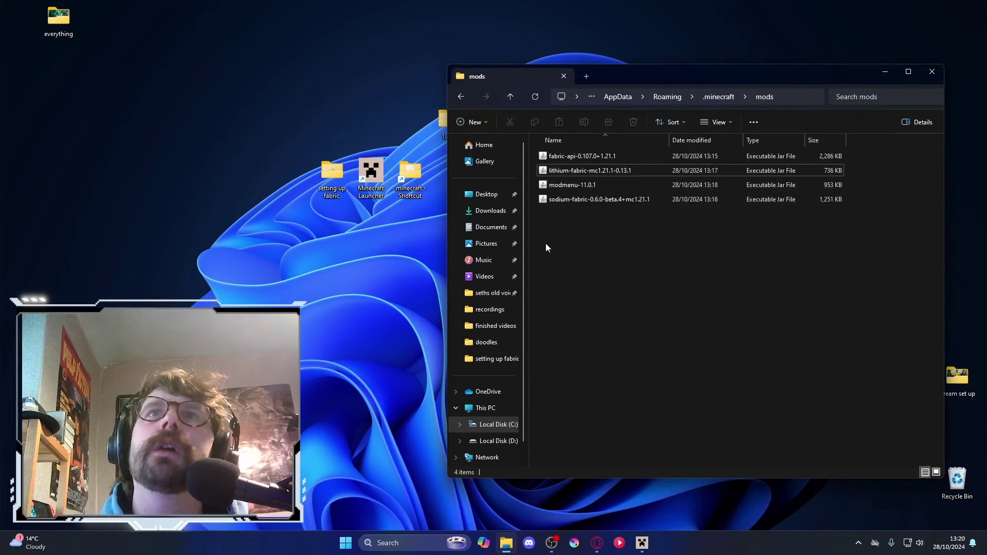
pyautogui.click(930, 77)
# - Start Minecraft: Java Edition from the Minecraft Launcher and check the game's list of installed mods in a maximised window, closing the game when done
pyautogui.click(643, 540)
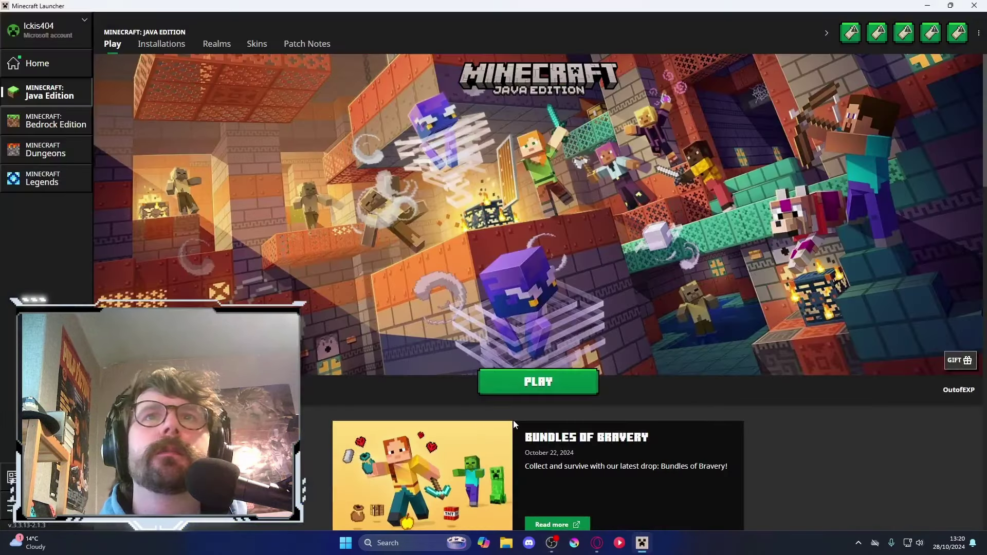
pyautogui.click(494, 384)
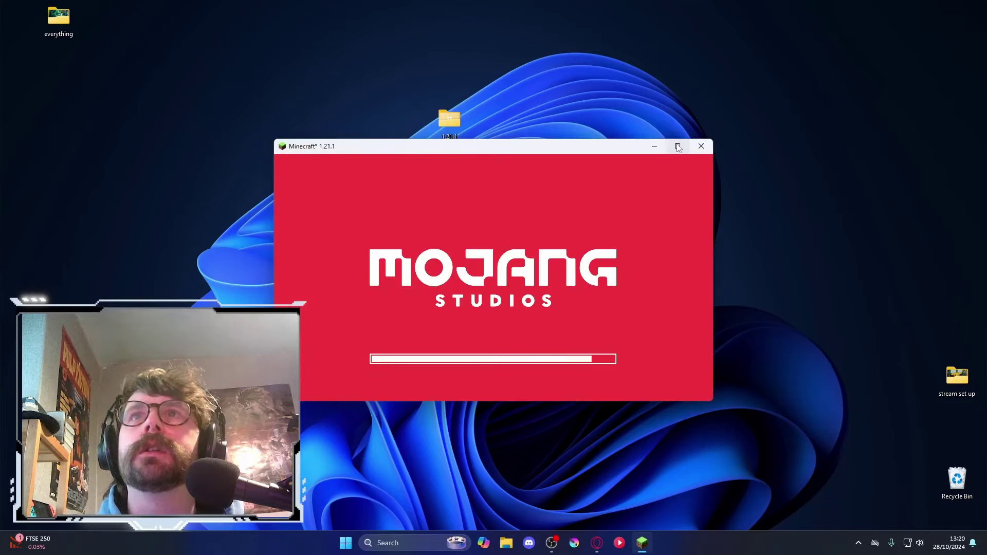
pyautogui.click(678, 146)
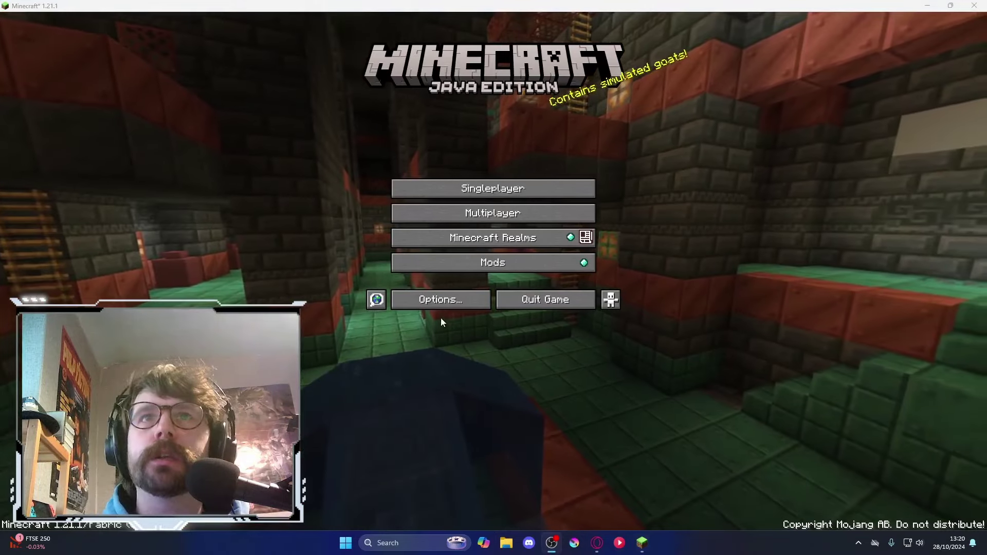
pyautogui.click(477, 264)
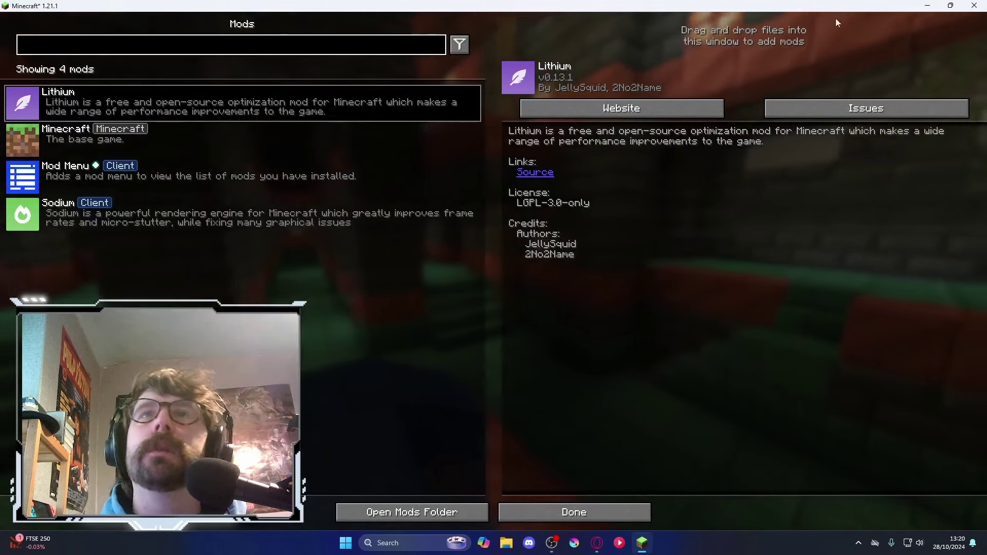
pyautogui.click(974, 5)
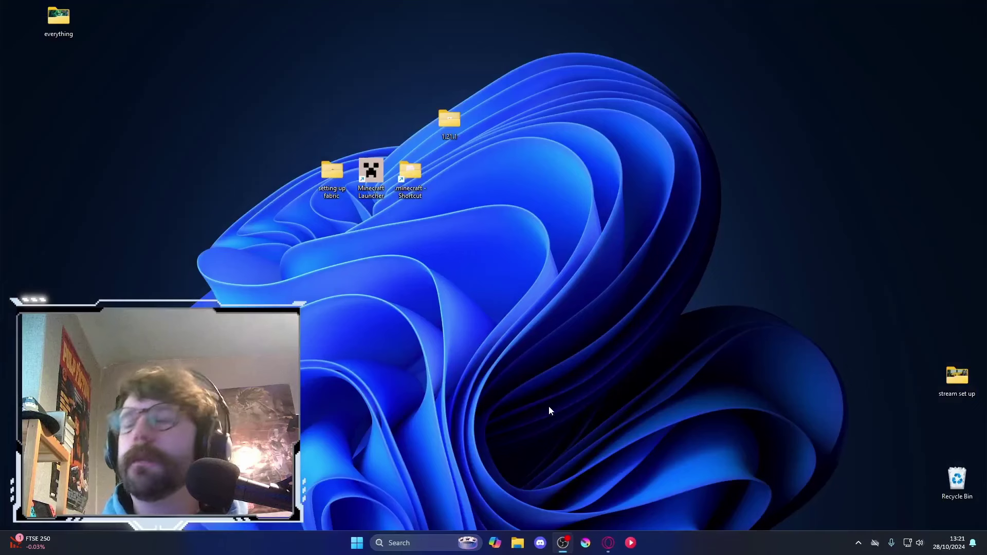